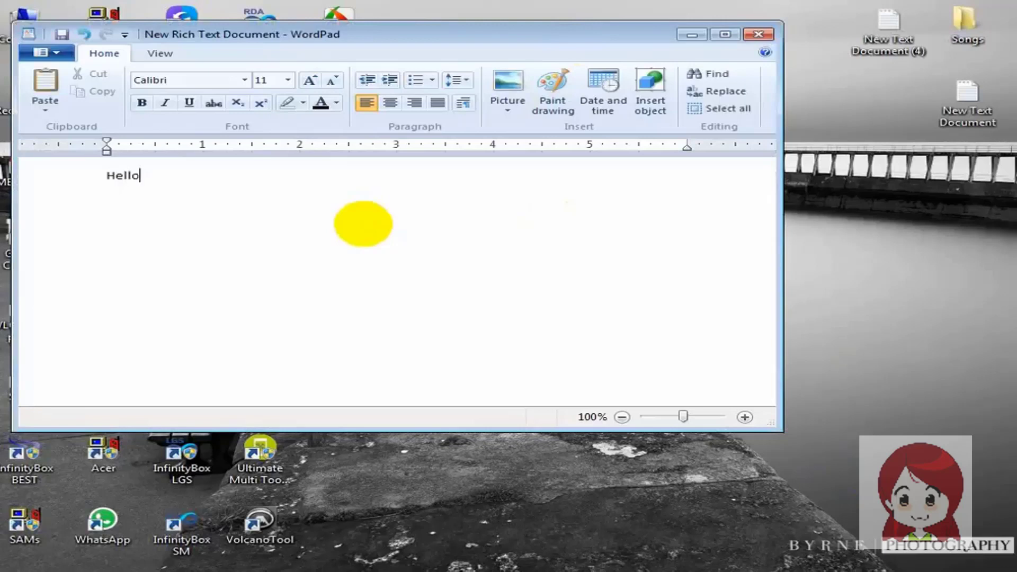
- Complete the greeting as "Hello Youtubers," and add "In This Tutorial I Will Show To How To Convert You Service Pack 1 To Service Pack 2 Or Three"
type("Youtubers")
type("In")
type(" T")
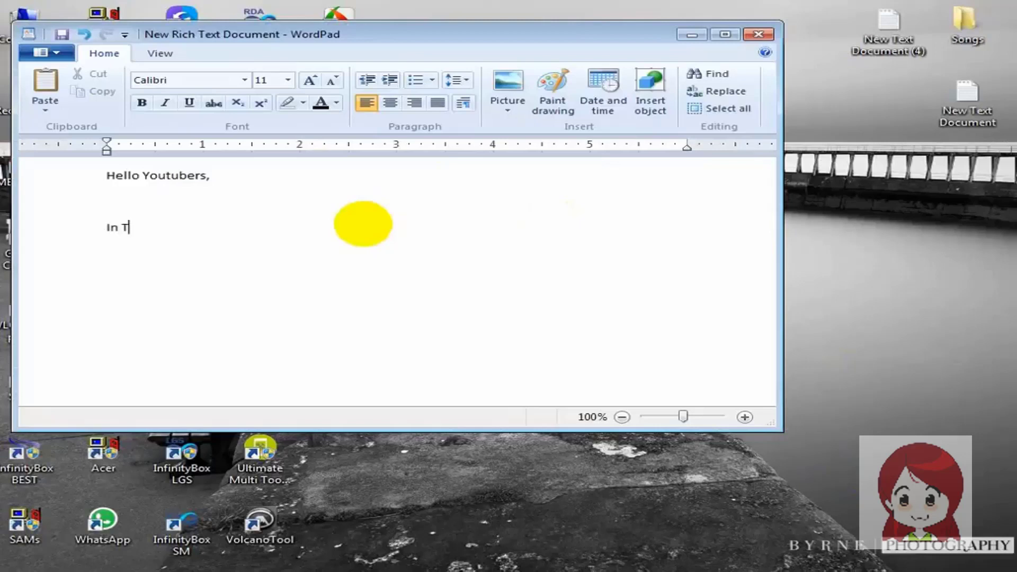
type("his Tutorial I ")
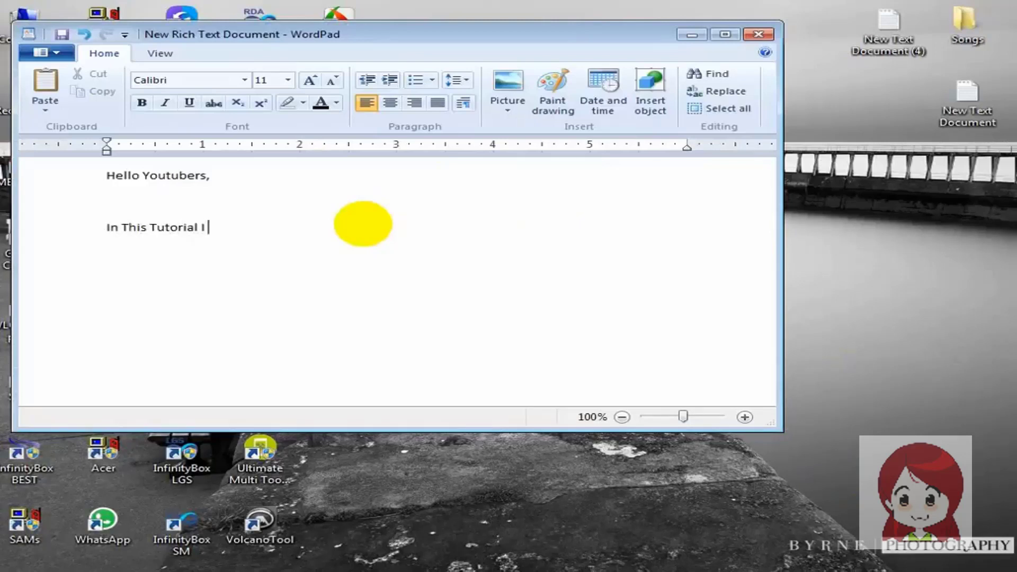
type("Will Show To Ho")
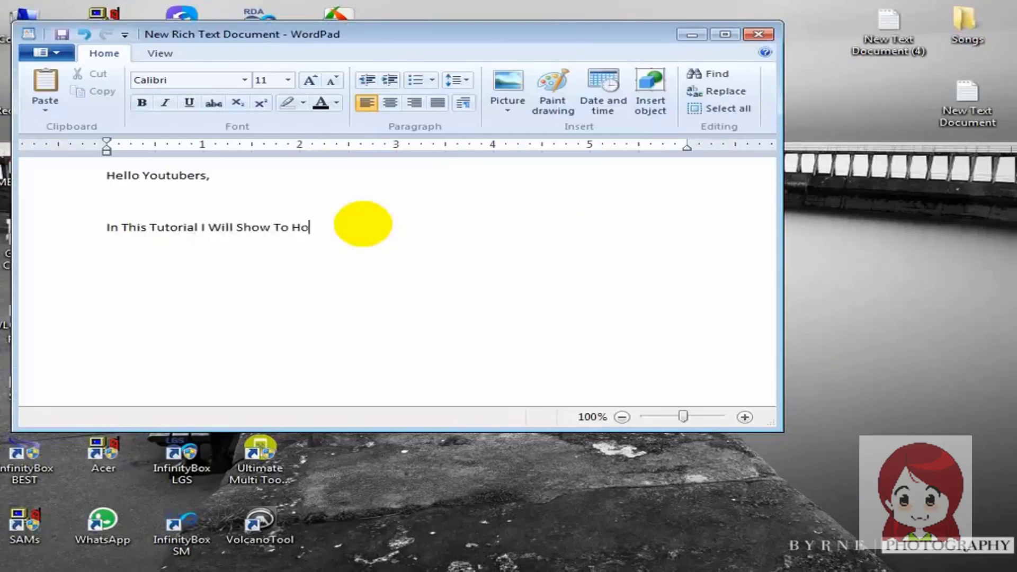
type("w To Convert You Se")
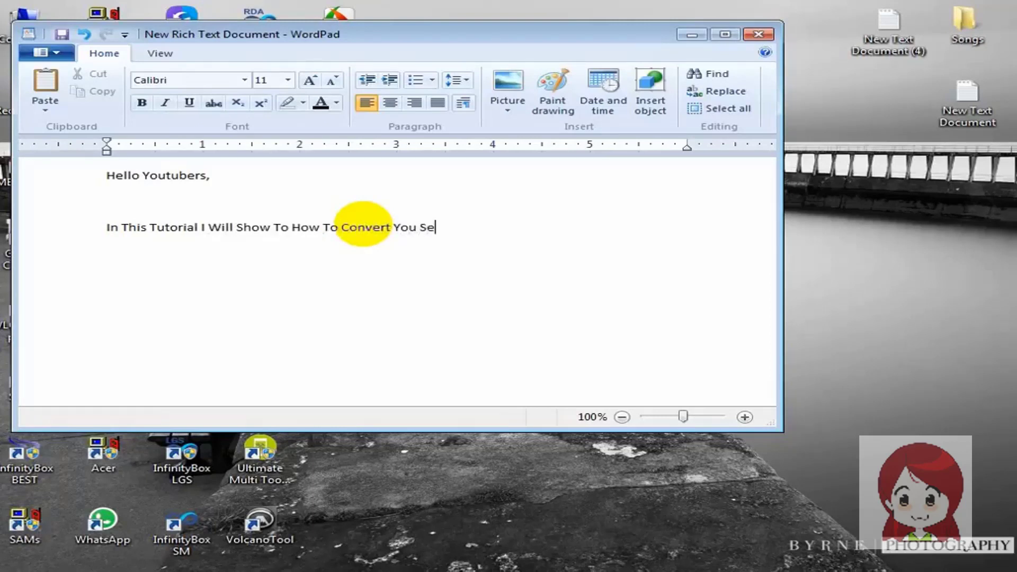
type("rvice Pack 1 T")
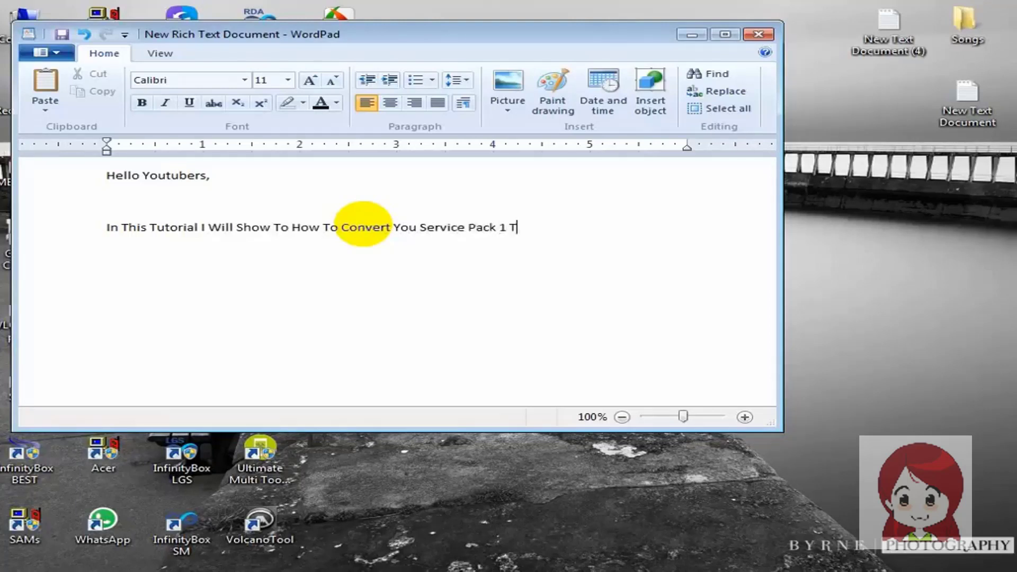
type("o Service Pac")
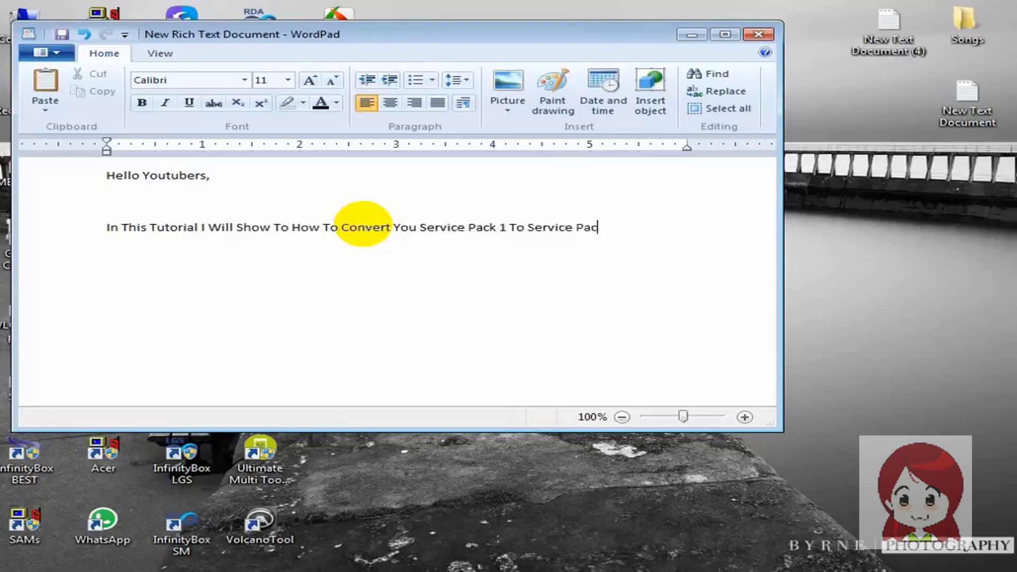
type("k 2 Or Three")
key("Return")
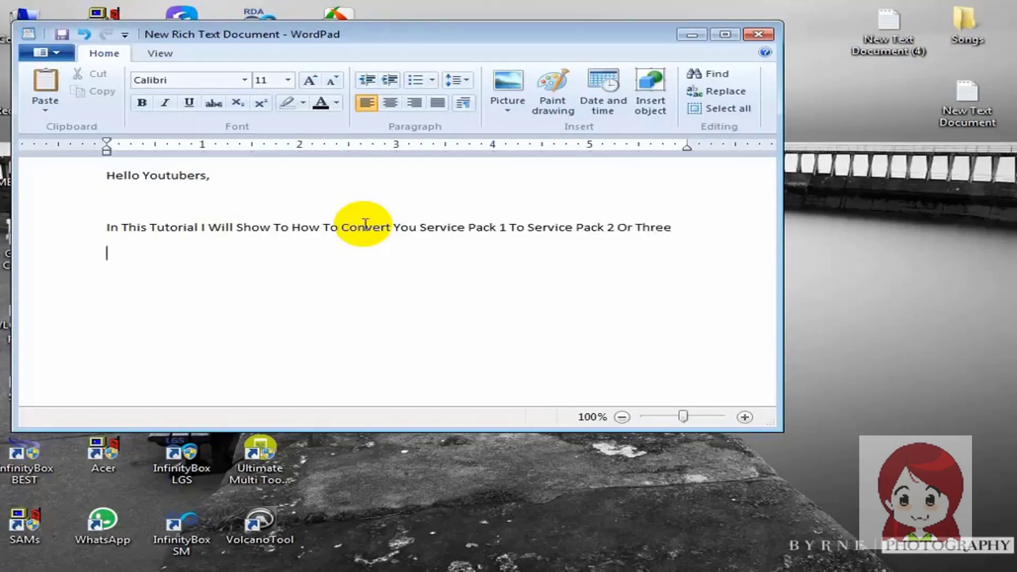
- Add the line "Lets Start.........!!!!!!!!" below the introduction and begin a new line
type("Lets")
type(" Sr")
type("ar")
type("t.........!!!!!!!!")
key("Return")
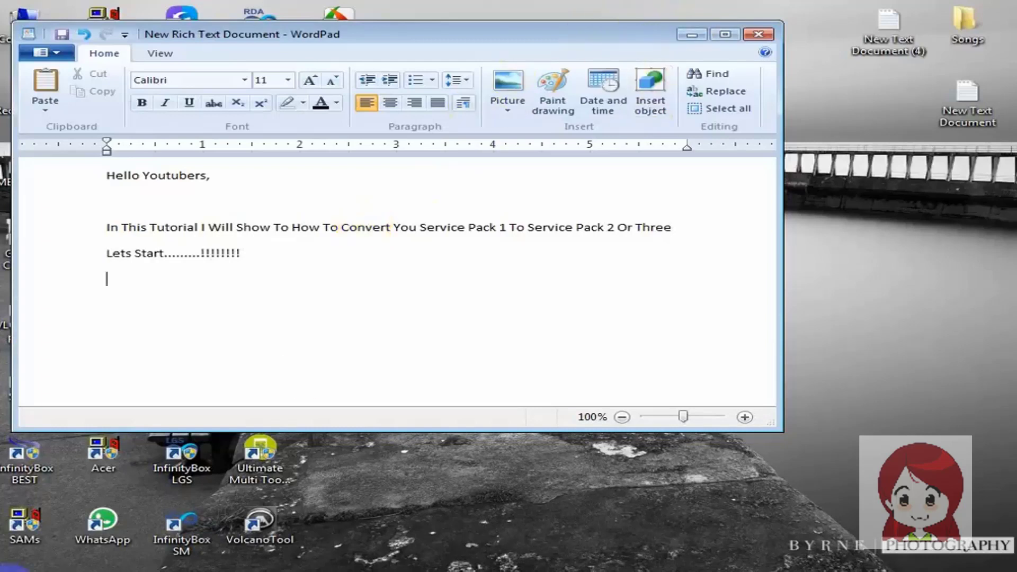
- Launch the Windows Registry Editor by searching for regedit
left_click(13, 566)
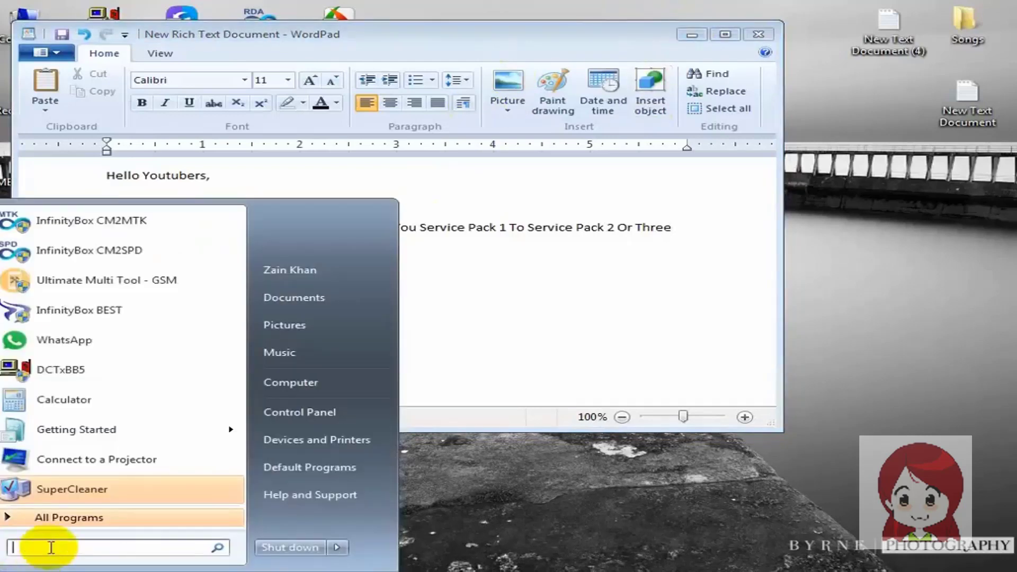
type("reged")
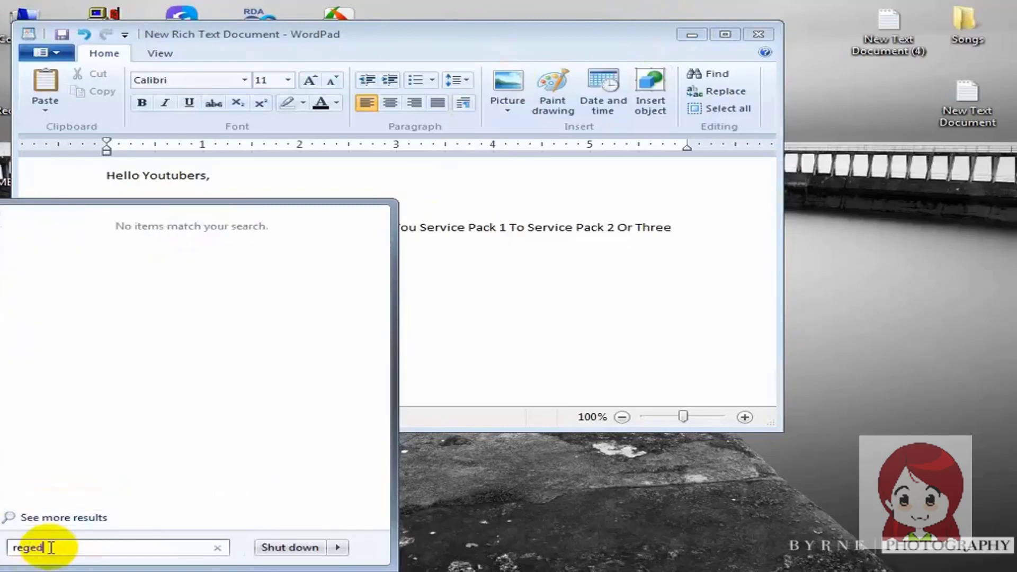
type("it")
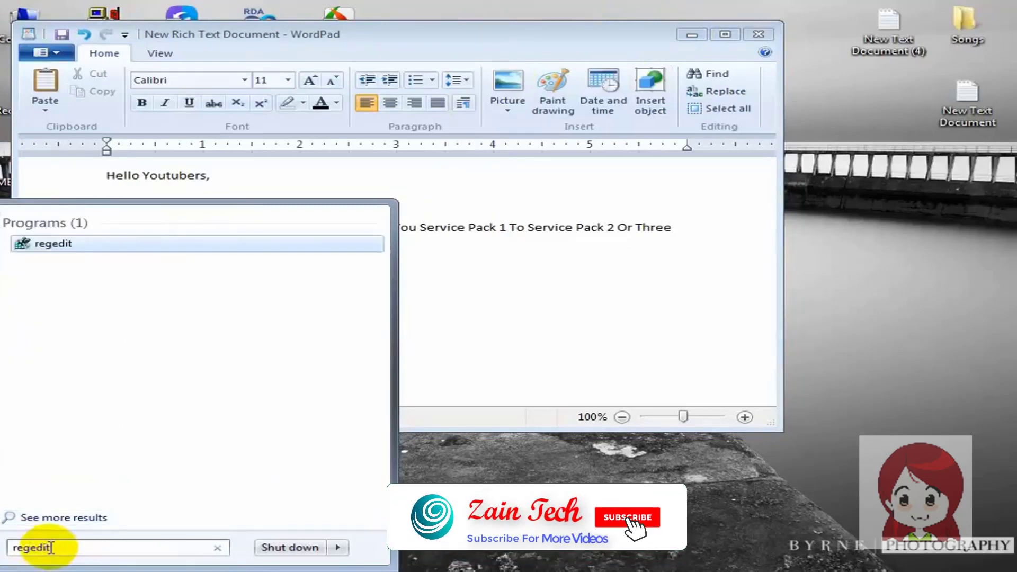
key("Return")
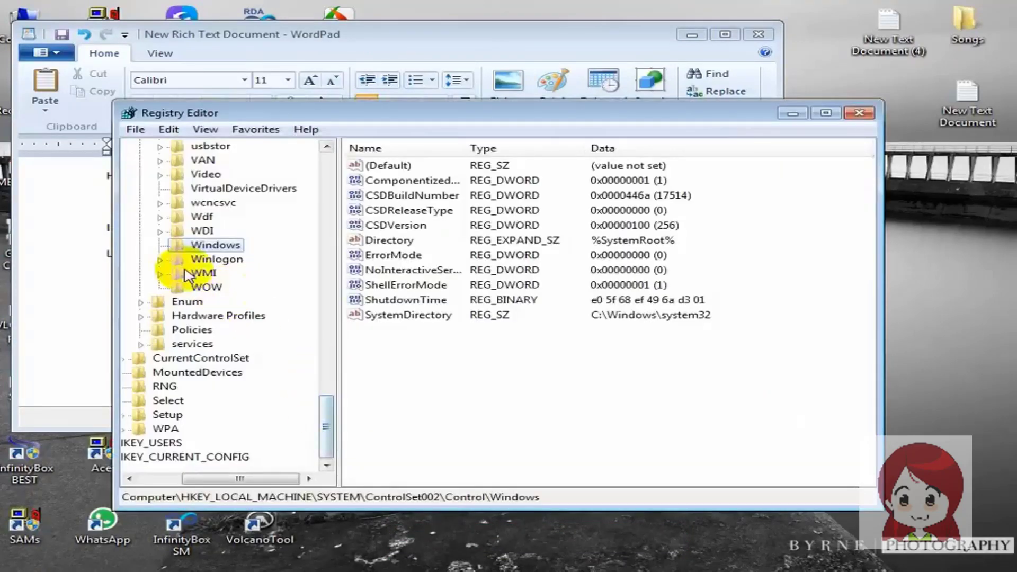
- Collapse the Control, ControlSet002, SYSTEM and HKEY_LOCAL_MACHINE branches so only the root keys are listed
scroll(180, 271, "up", 20)
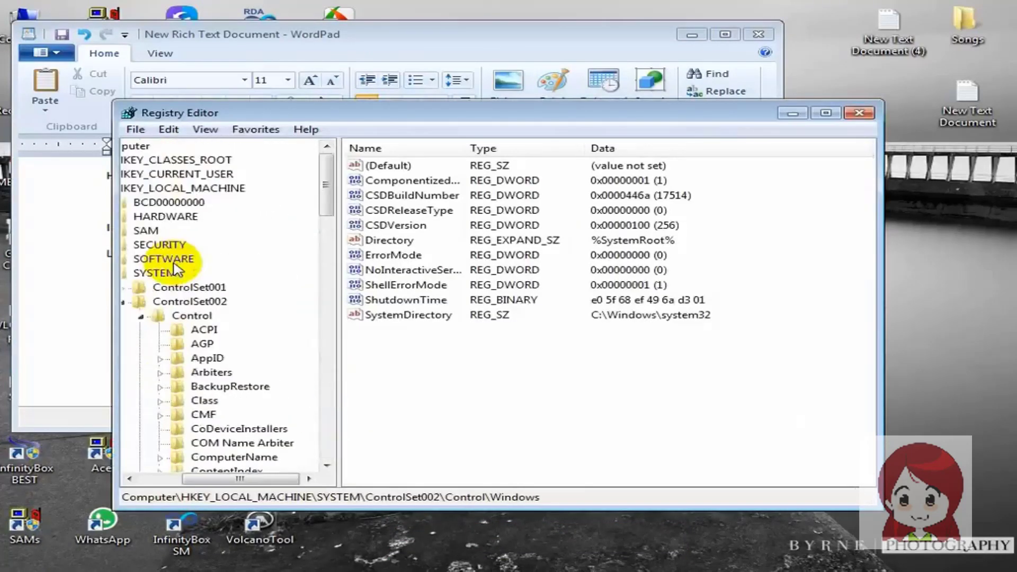
left_click(140, 316)
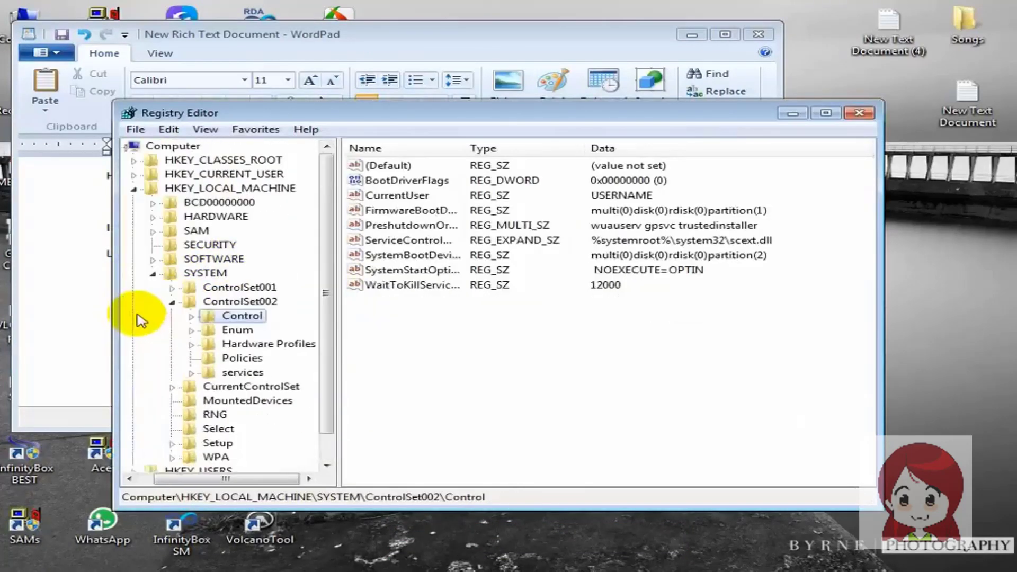
left_click(171, 301)
left_click(153, 273)
left_click(153, 189)
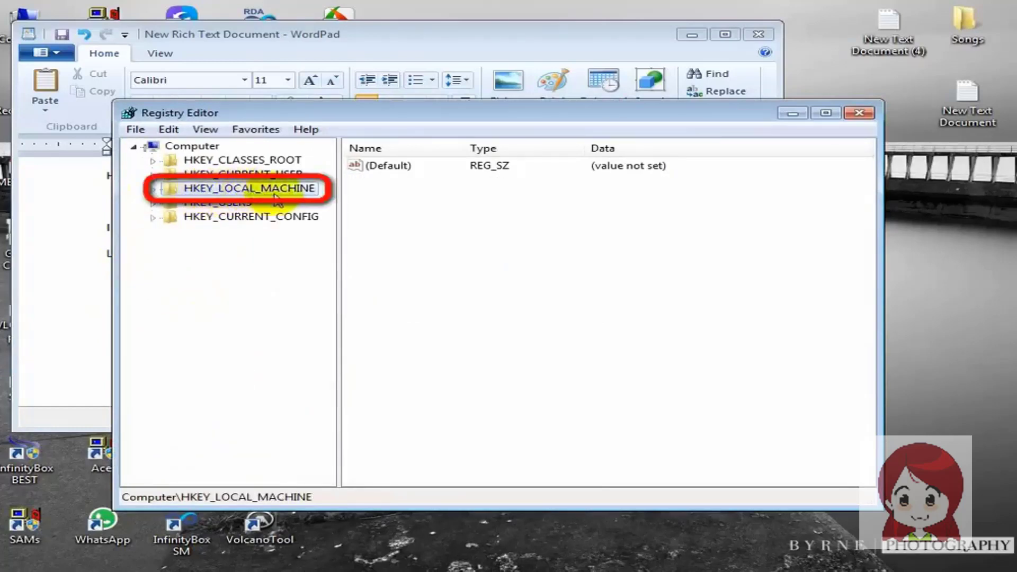
- Go to HKEY_LOCAL_MACHINE\SYSTEM\ControlSet002\Control\Windows and open its CSDVersion value for editing
left_click(153, 189)
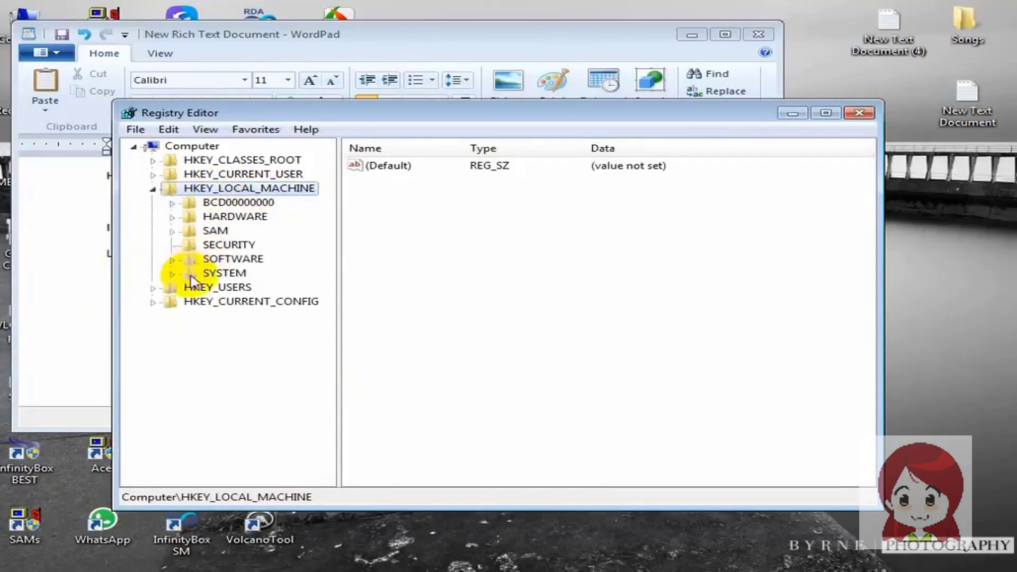
left_click(171, 274)
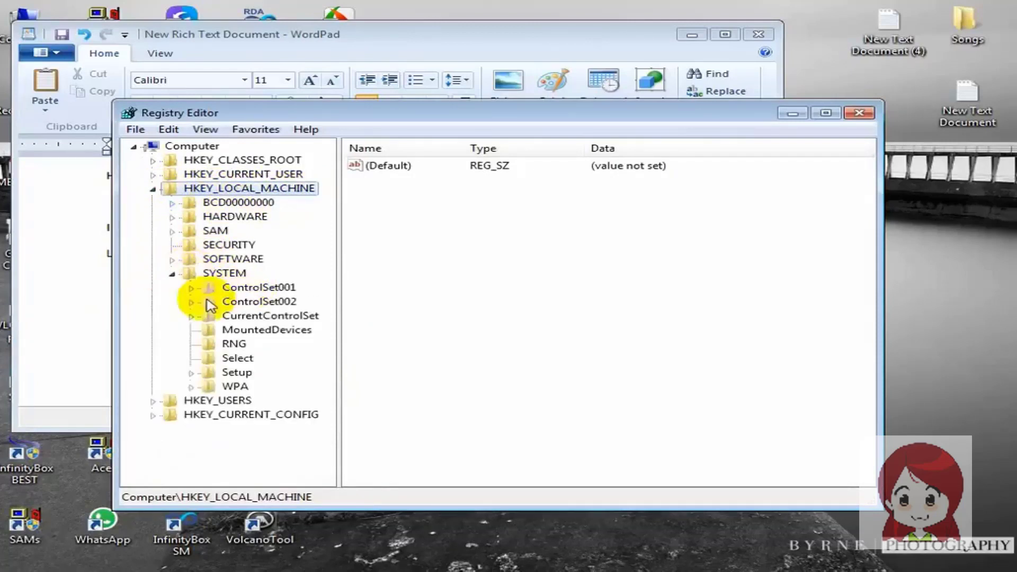
left_click(190, 302)
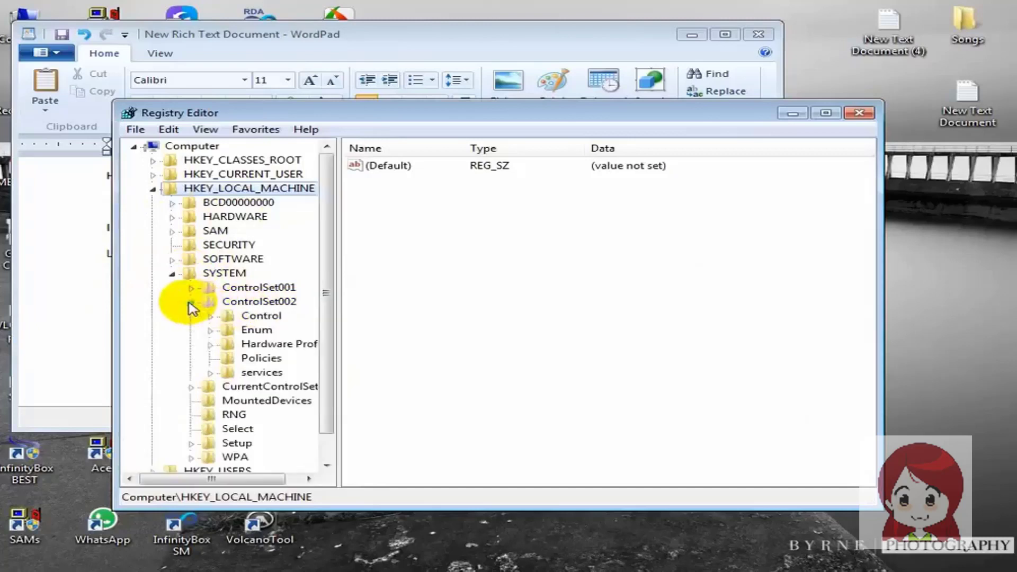
left_click(212, 318)
scroll(234, 356, "down", 5)
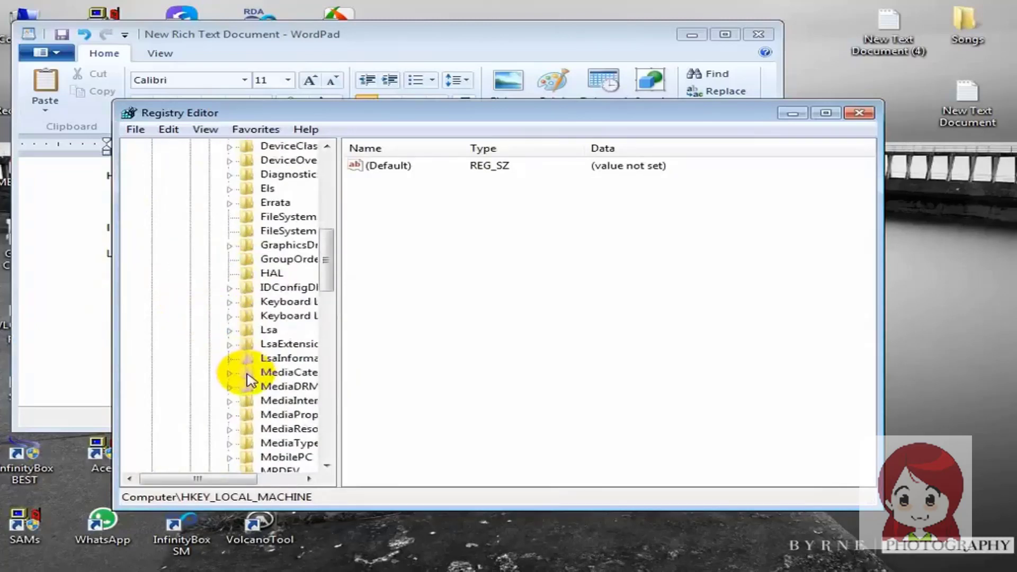
scroll(249, 380, "down", 16)
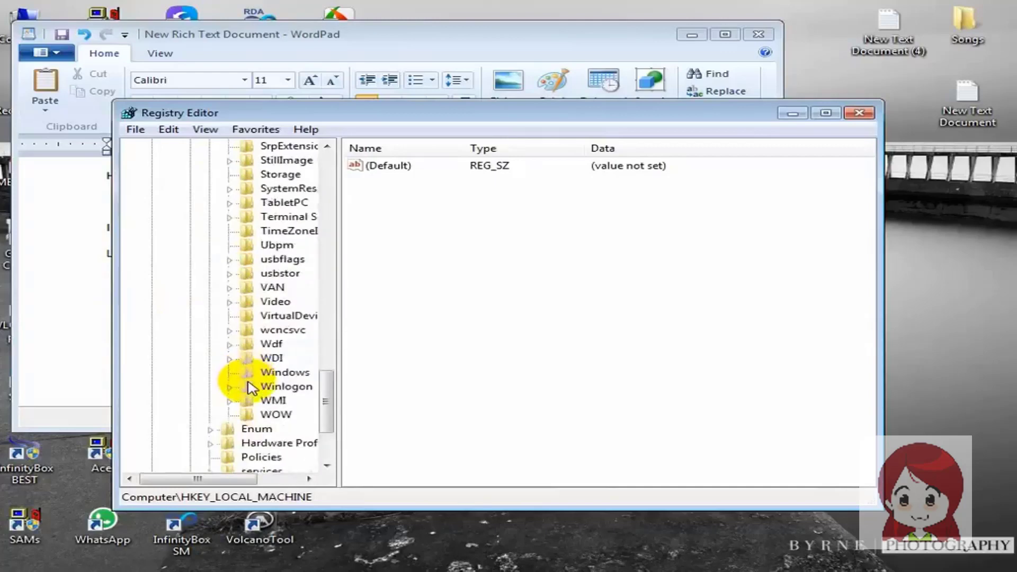
scroll(249, 384, "down", 1)
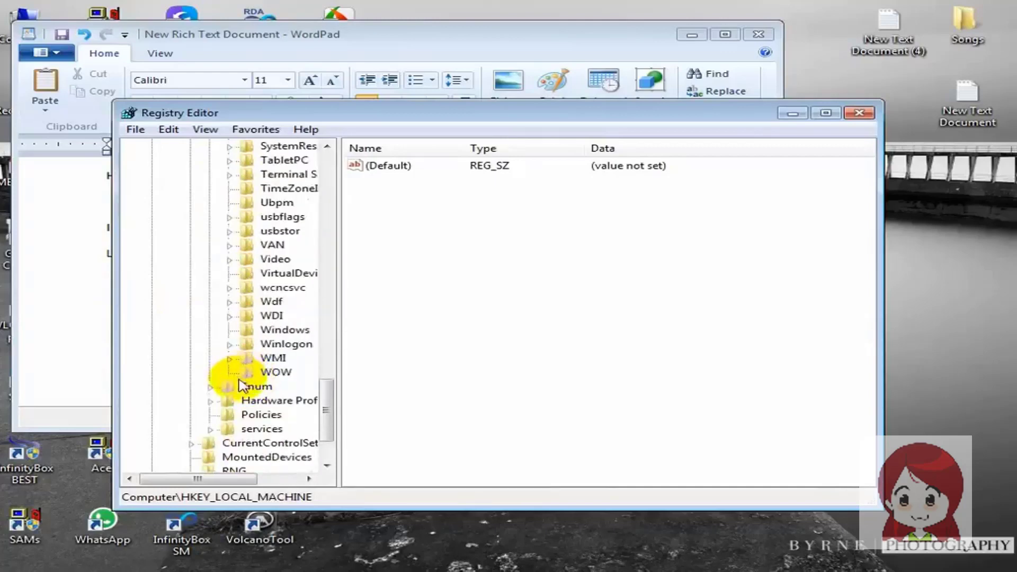
left_click(269, 331)
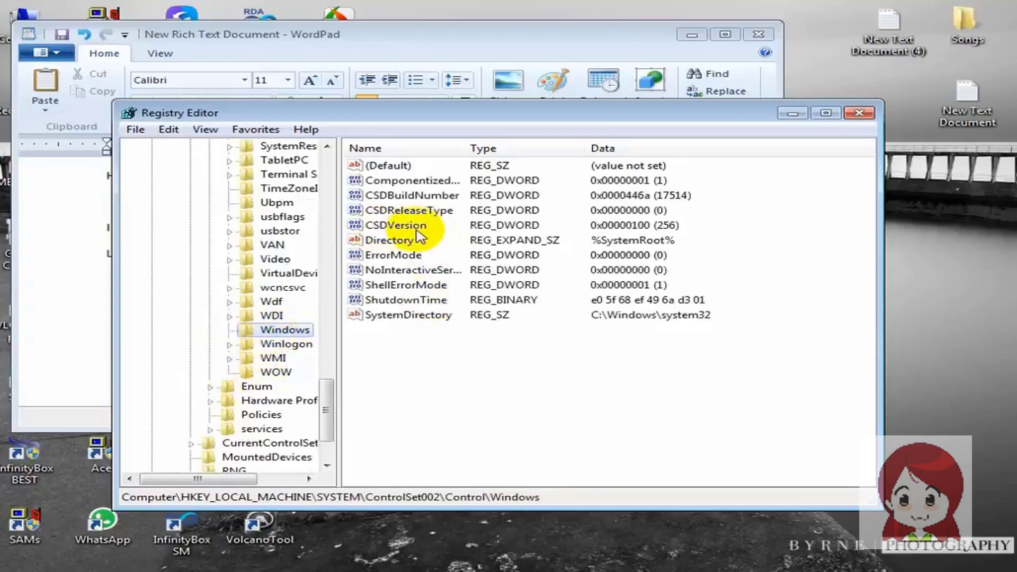
double_click(402, 225)
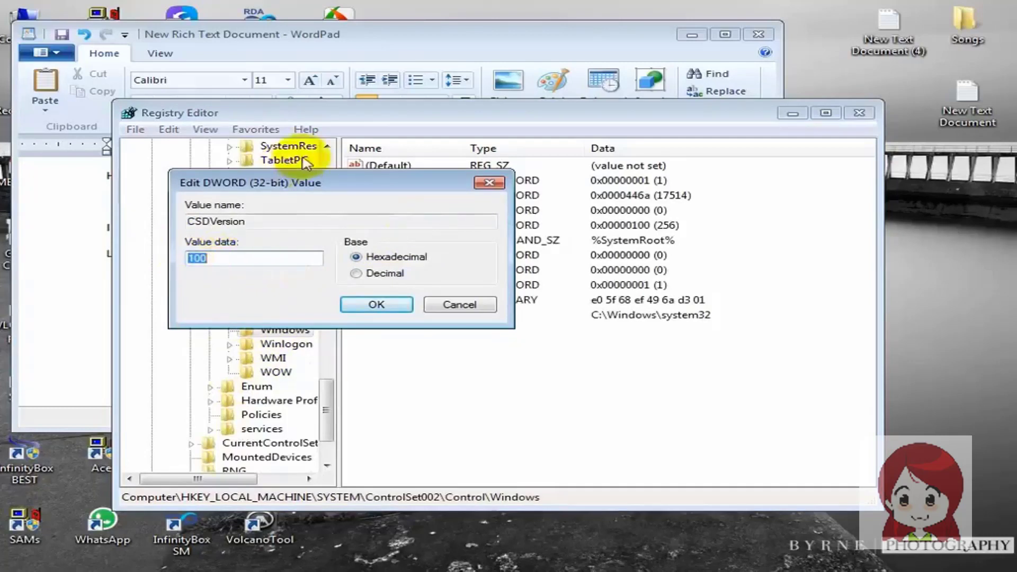
- In the WordPad note, add the lines "Here Value Is 100 Means Its Service Pack 1" and "So We Are Going To Change Service Pack 2"
left_click(111, 306)
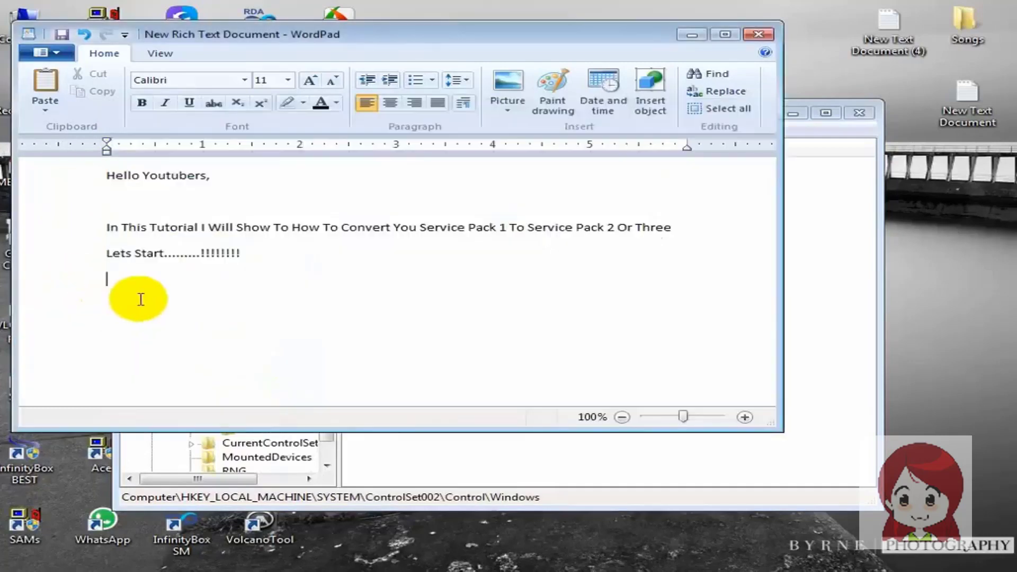
type("Here ")
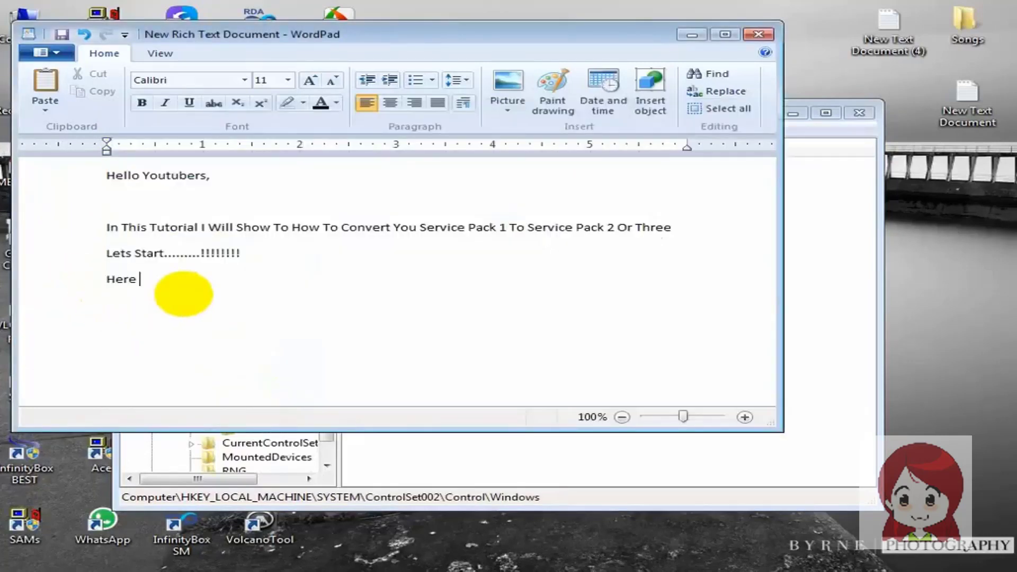
type("Value Is 100 M")
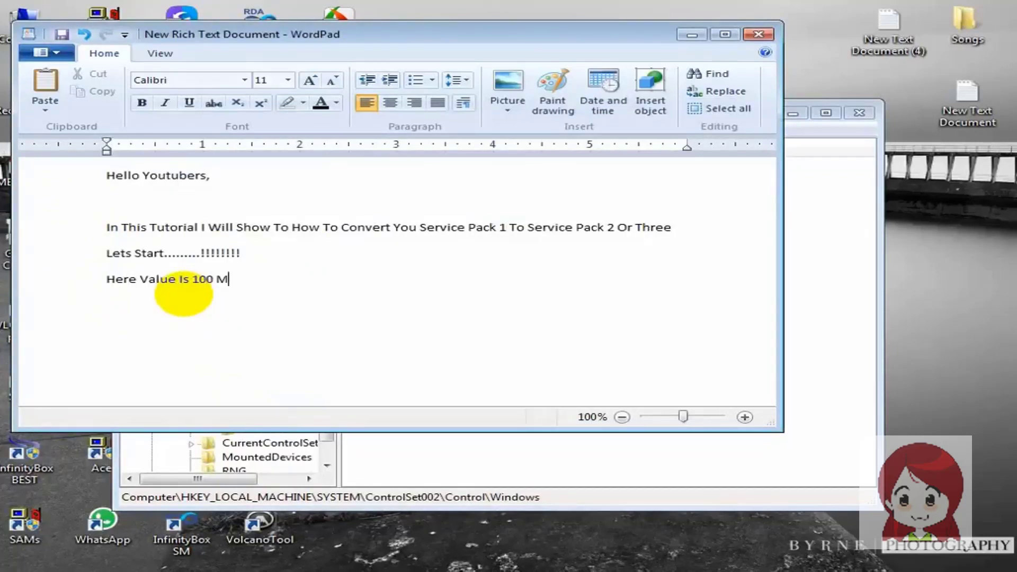
type("eans Its Serv")
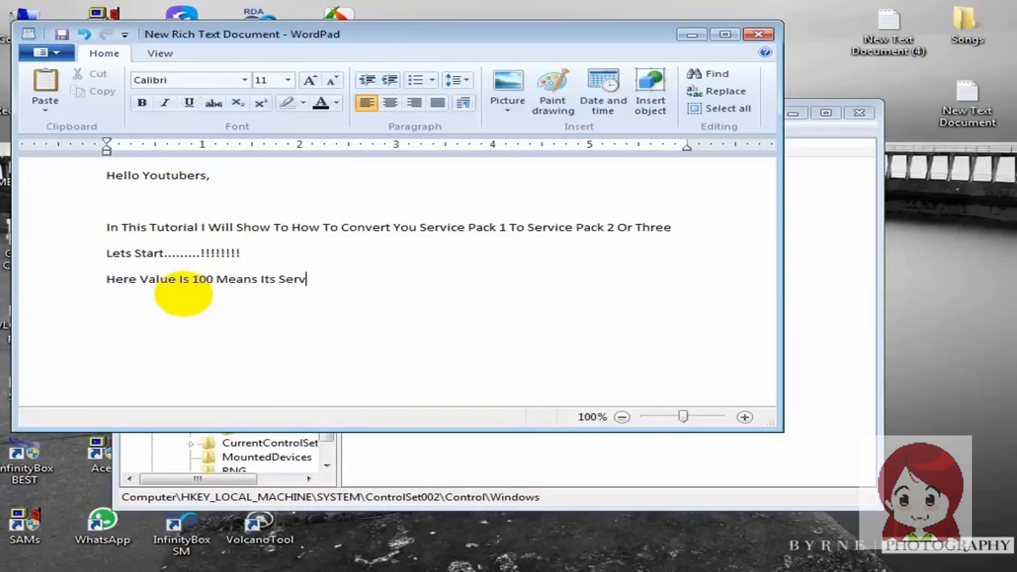
type("ice Pack 1")
key("Return")
type("So ")
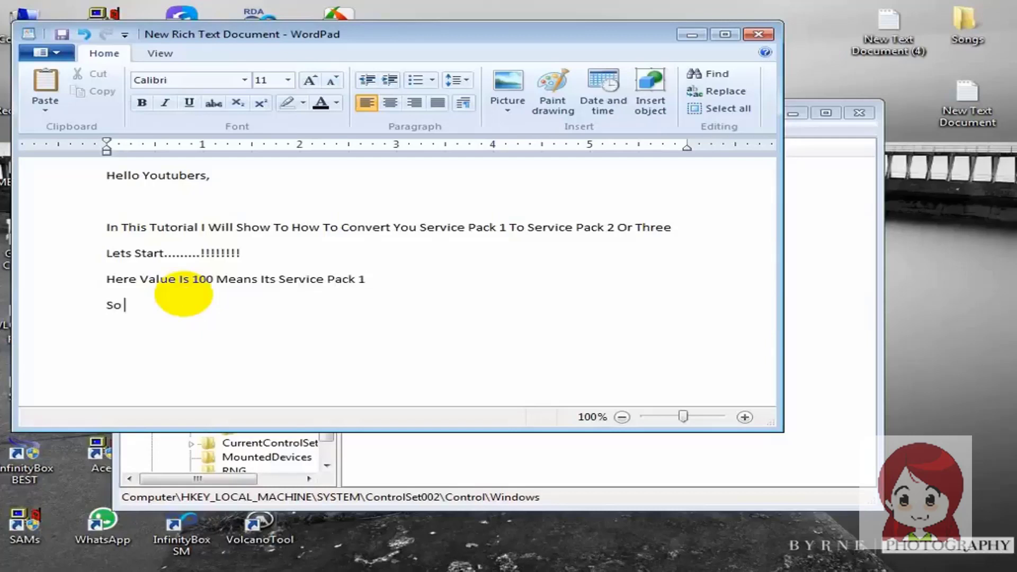
type("We Are Going To ")
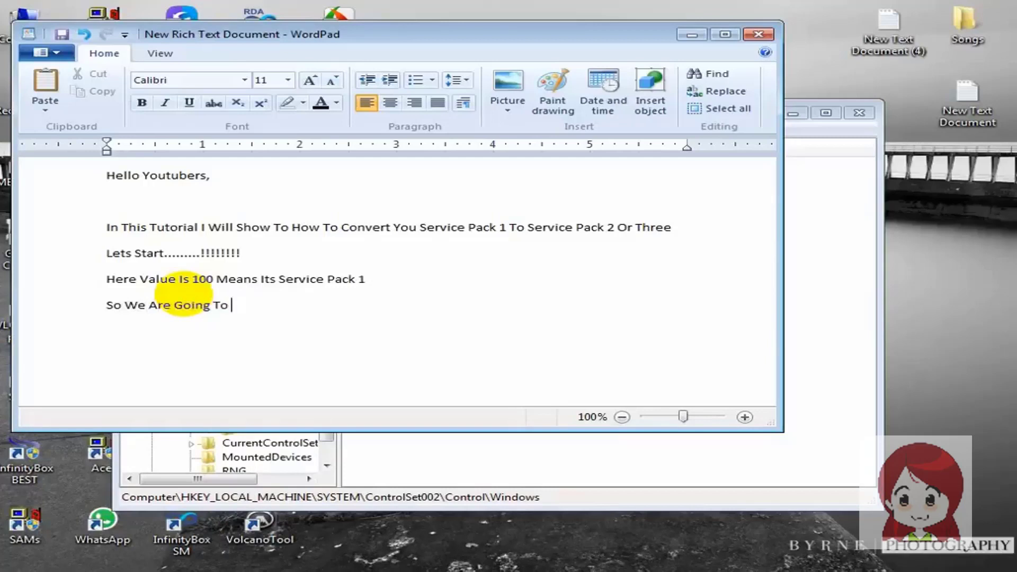
type("Change Service Pack 2")
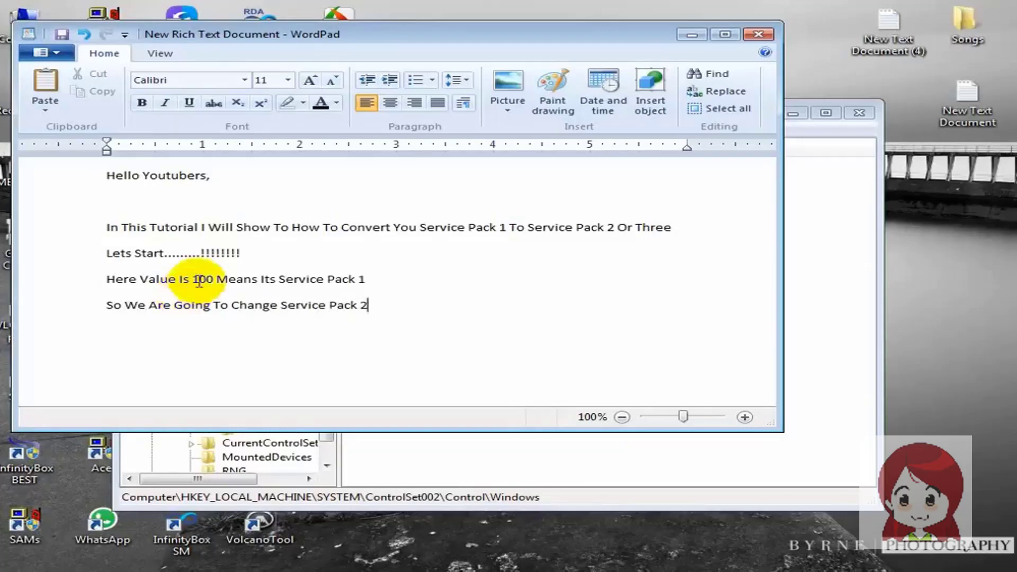
- Minimize WordPad to return to the Registry Editor, and set the CSDVersion value data to 200
left_click(691, 34)
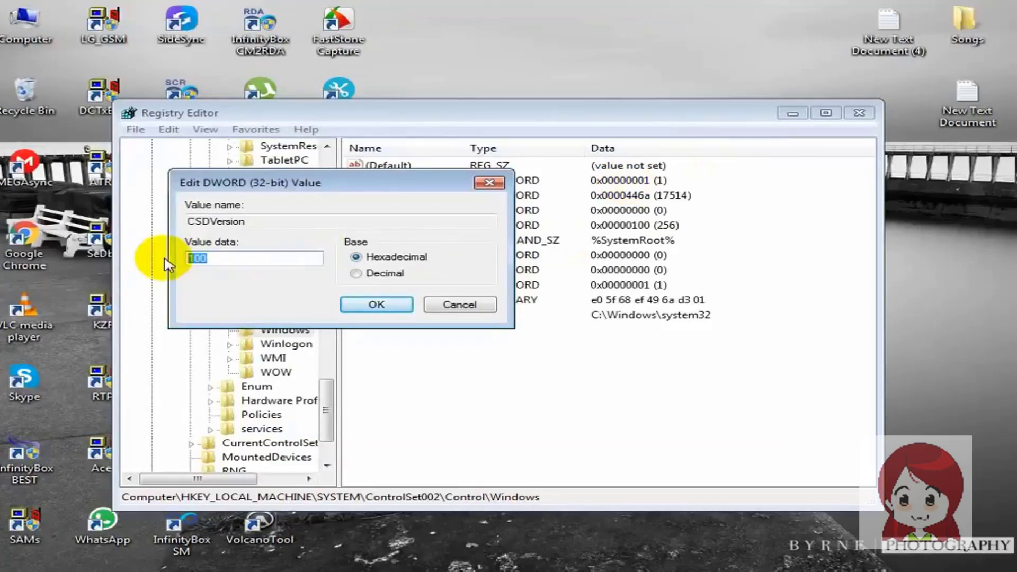
type("200")
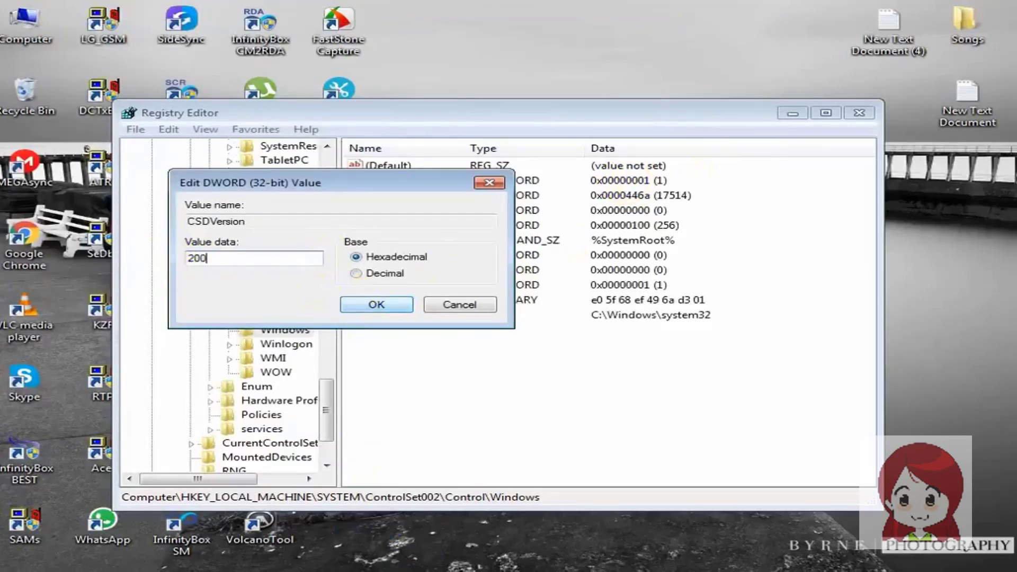
- Switch back to WordPad and add the line "Now Restart Your Pc And You'll See Service Pack 2" to the note
left_click(439, 570)
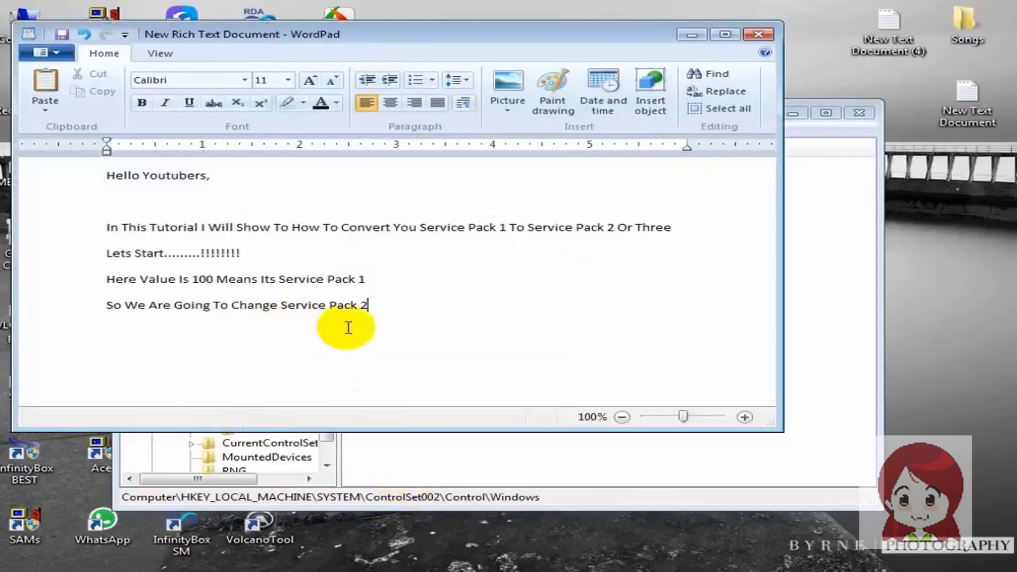
key("Return")
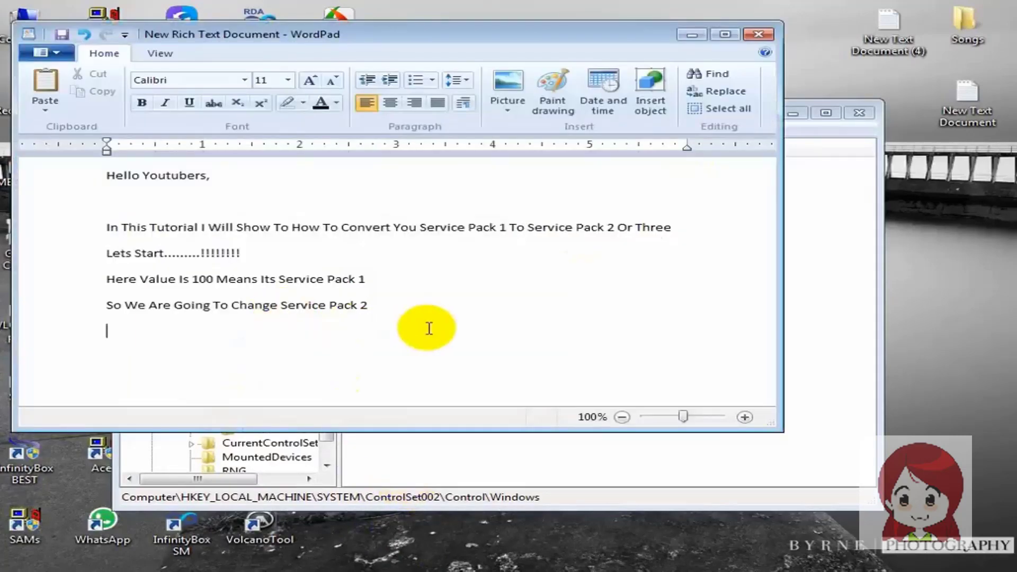
type("Now Restart You")
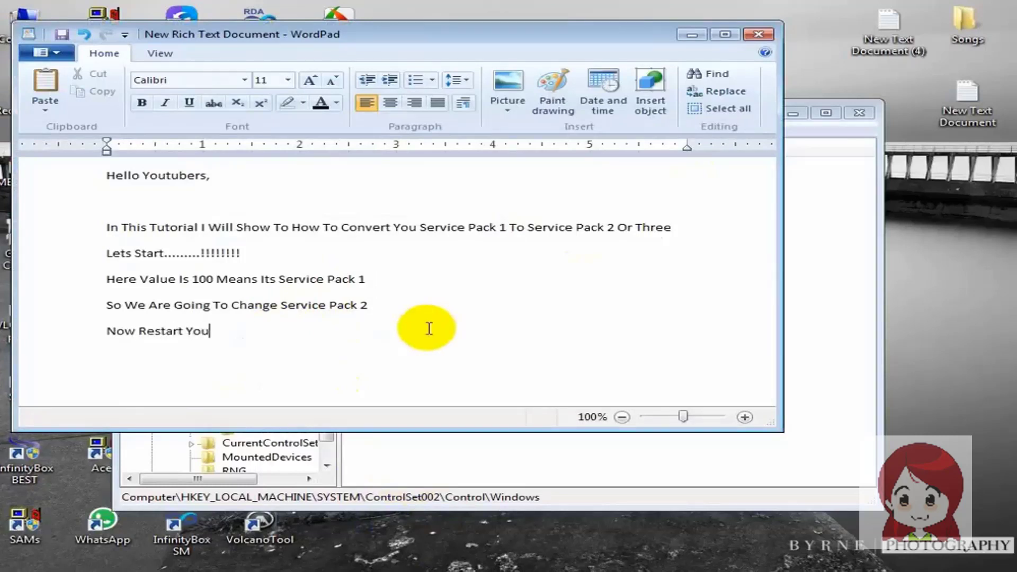
type("r Pc And You'll See")
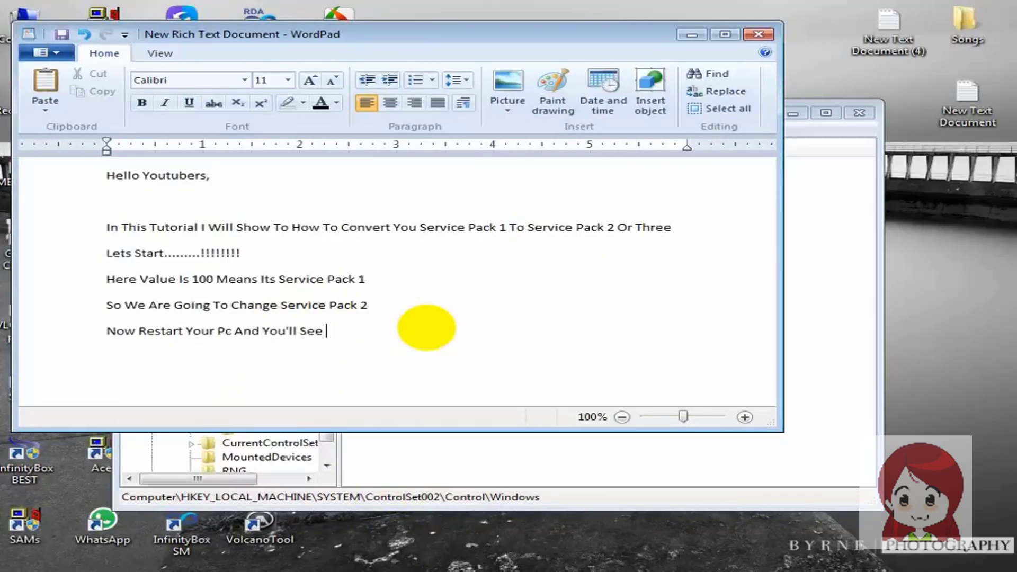
type(" Service Pack 2")
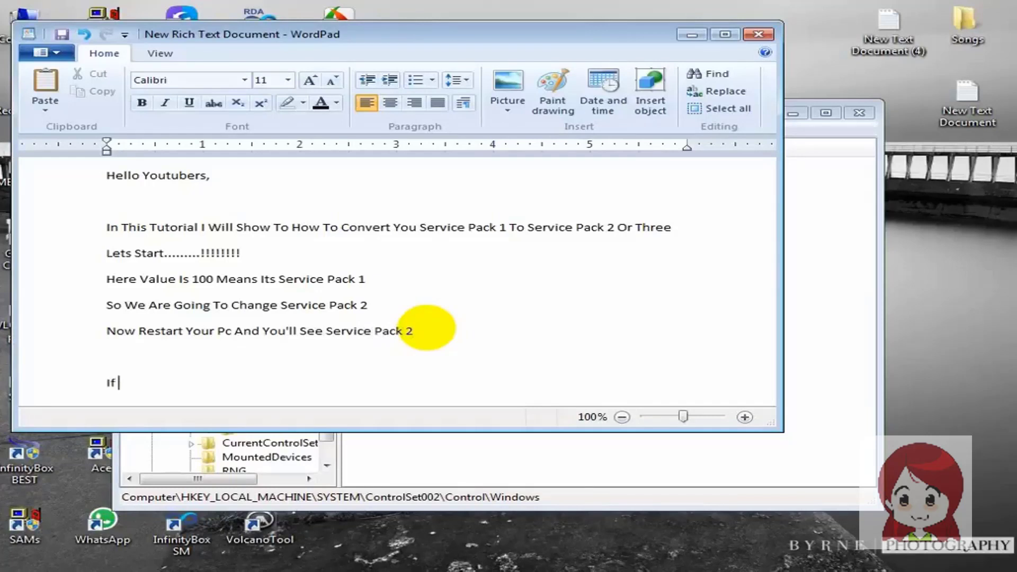
- After a blank line, add "If You Like My video Then Please Subscribe My Channel And Like Share My Video"
type(" You Like My video T")
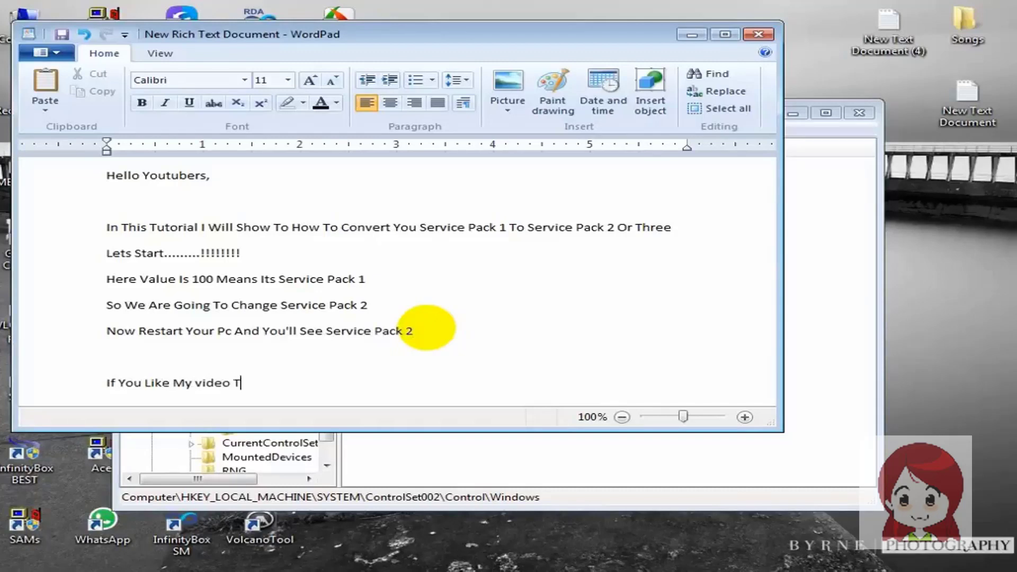
type("hen Please Su")
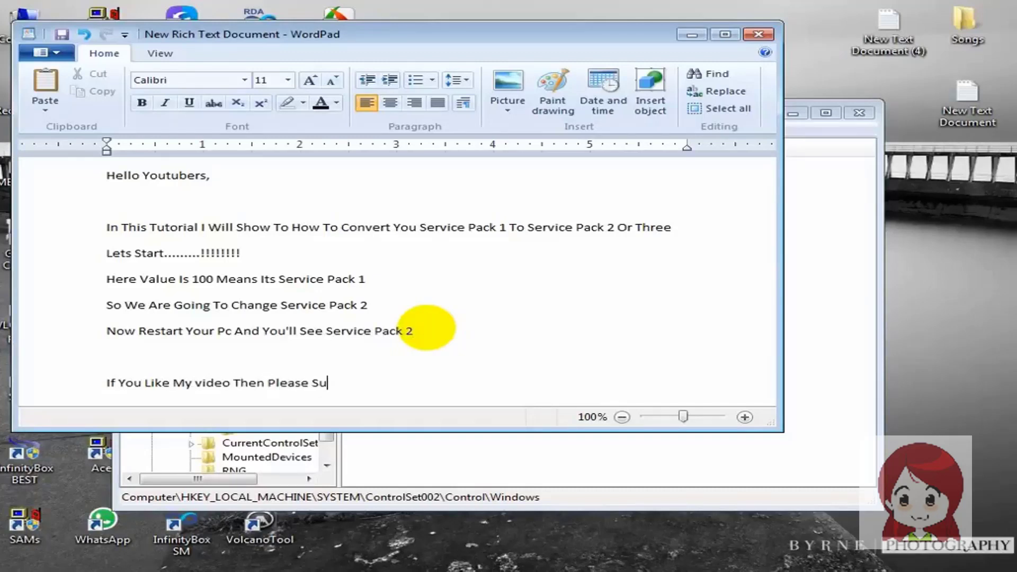
type("nsbscribe My Ch")
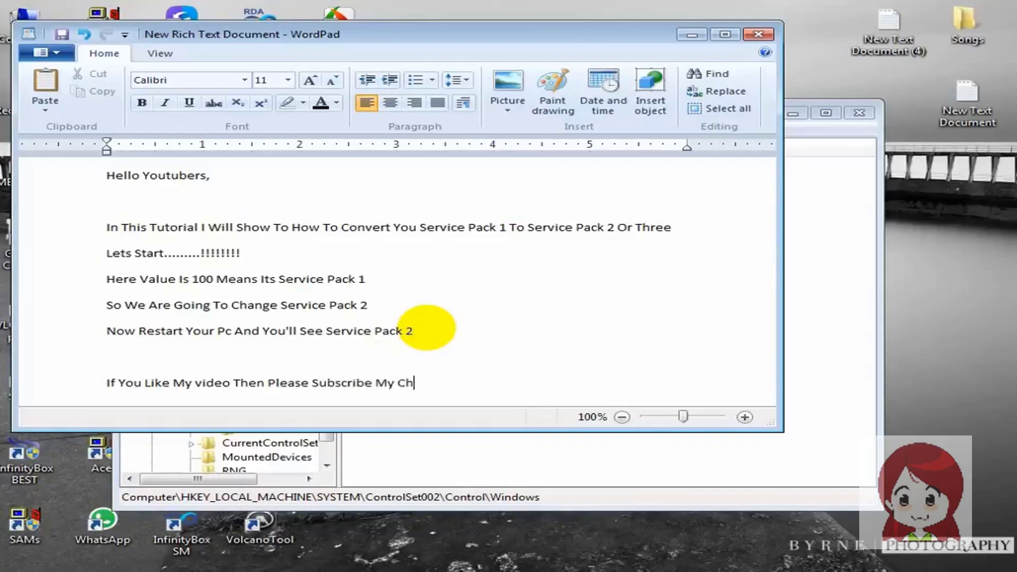
type("annel And Like ")
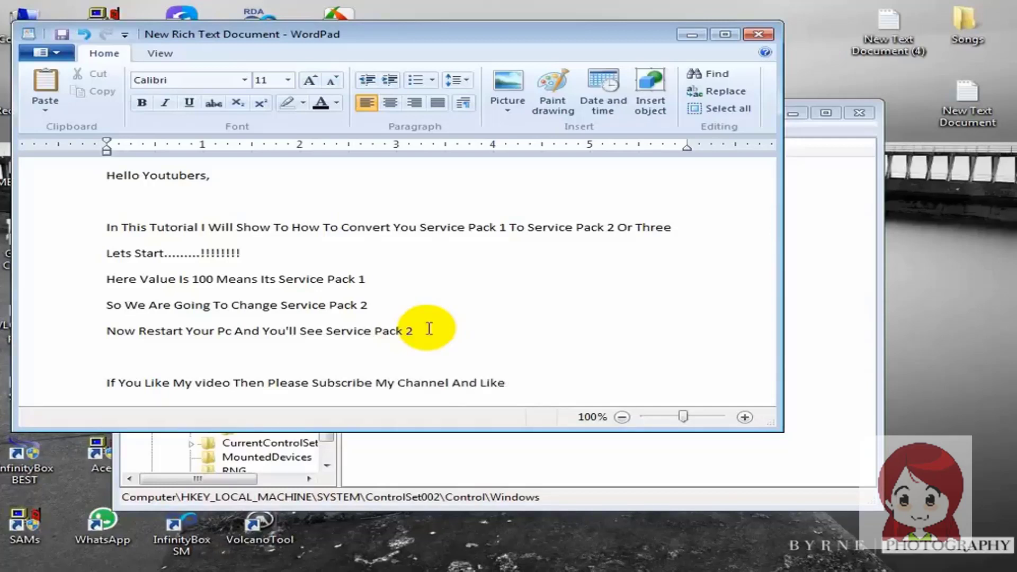
type("Share My Video")
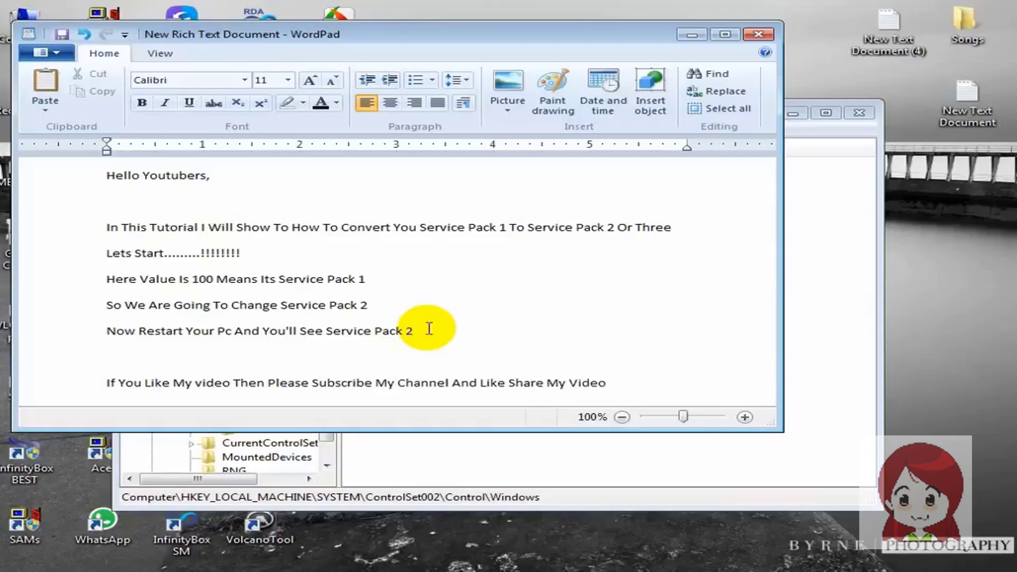
- Add the line "If You Have Any Problem About Computers,Android, Or Any Other Tricks Then Contact Us At Our Channel , Website , Facebook Page"
key("Return")
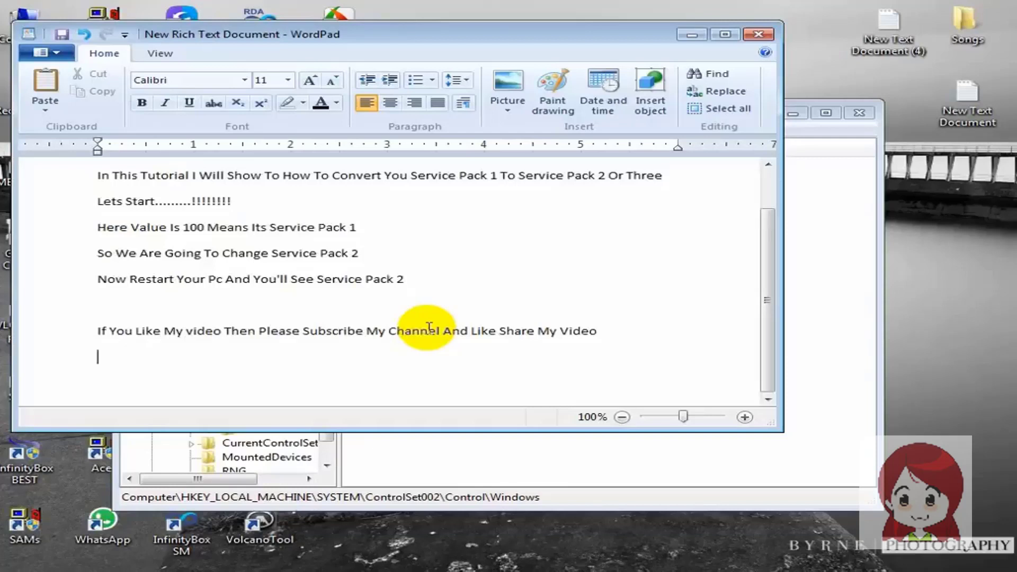
type("If You Have Any Pr")
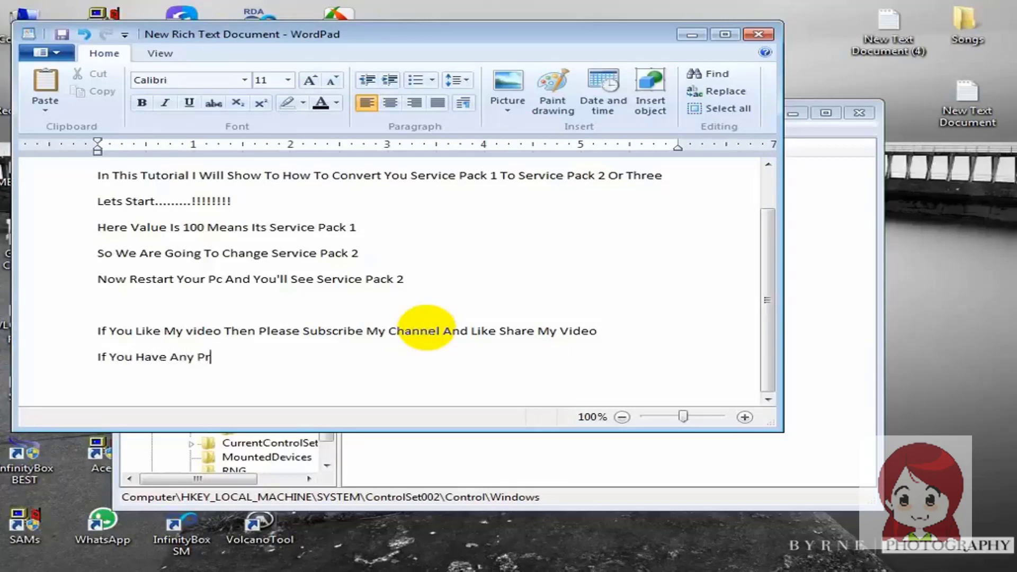
type("oblem Ab")
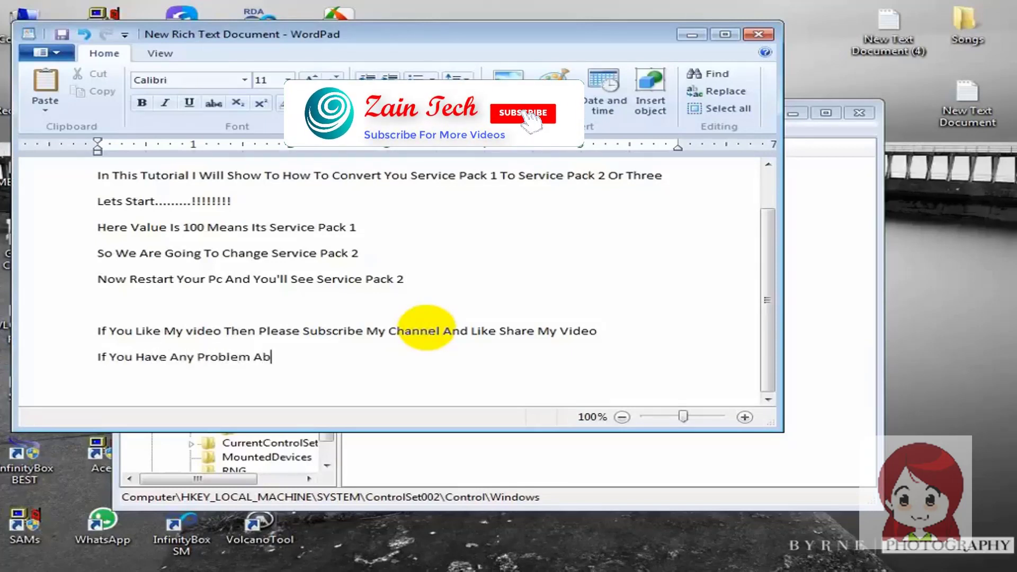
type("out Compu")
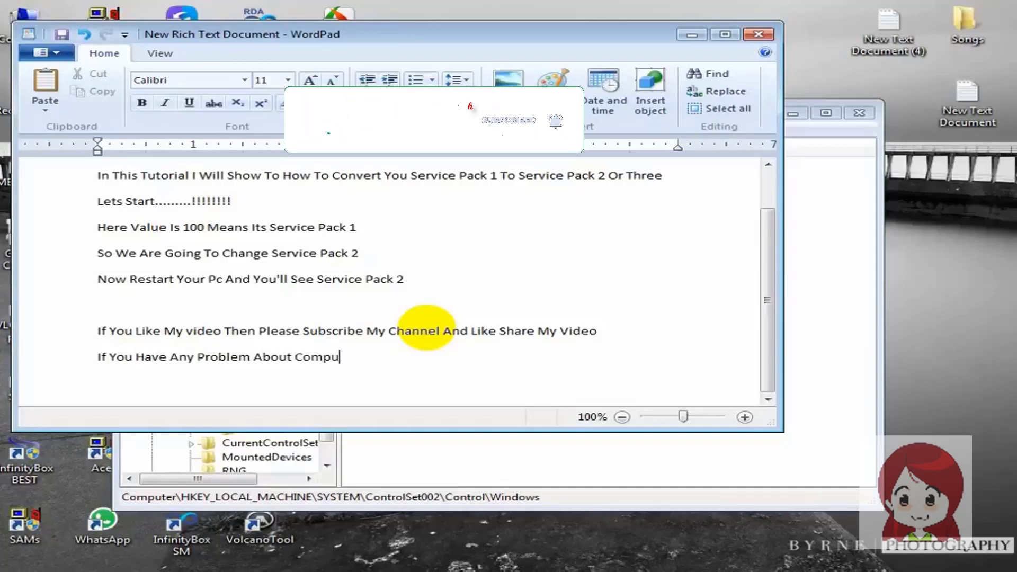
type("ters")
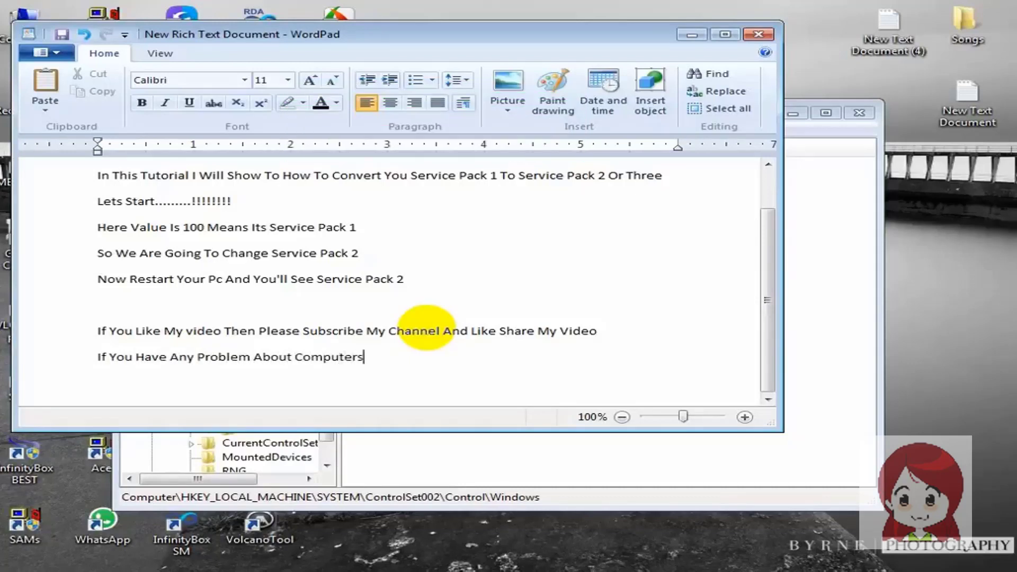
type(",Android, Or Any")
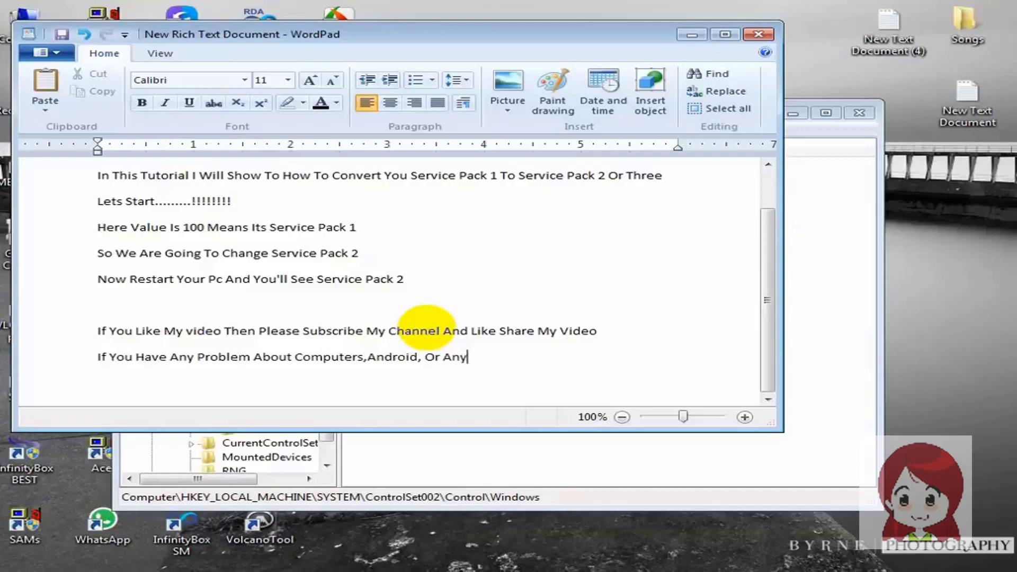
type(" Other Tricks")
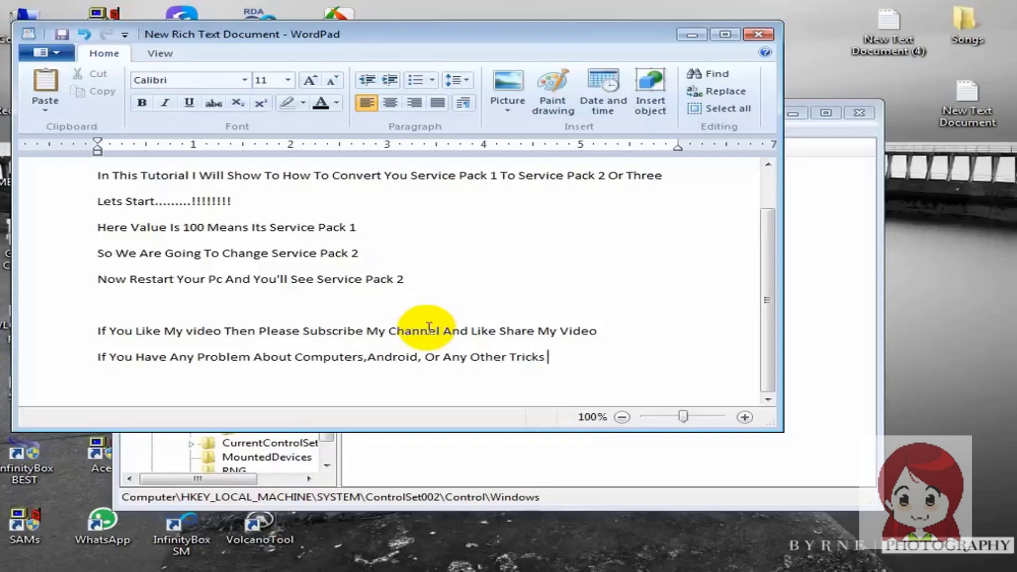
type("Then Conn")
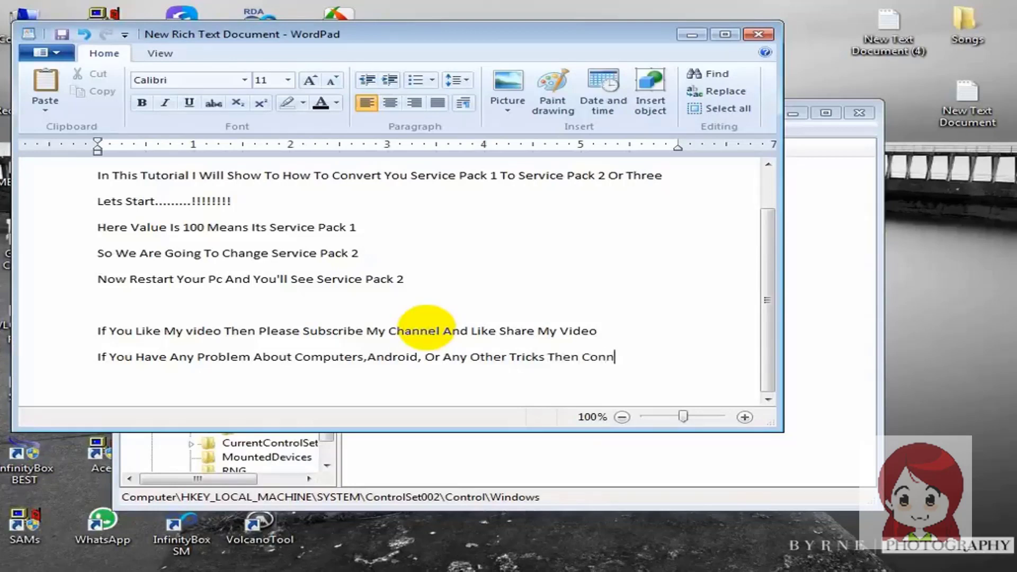
key("BackSpace")
key("BackSpace")
type("ntact Us At Our ")
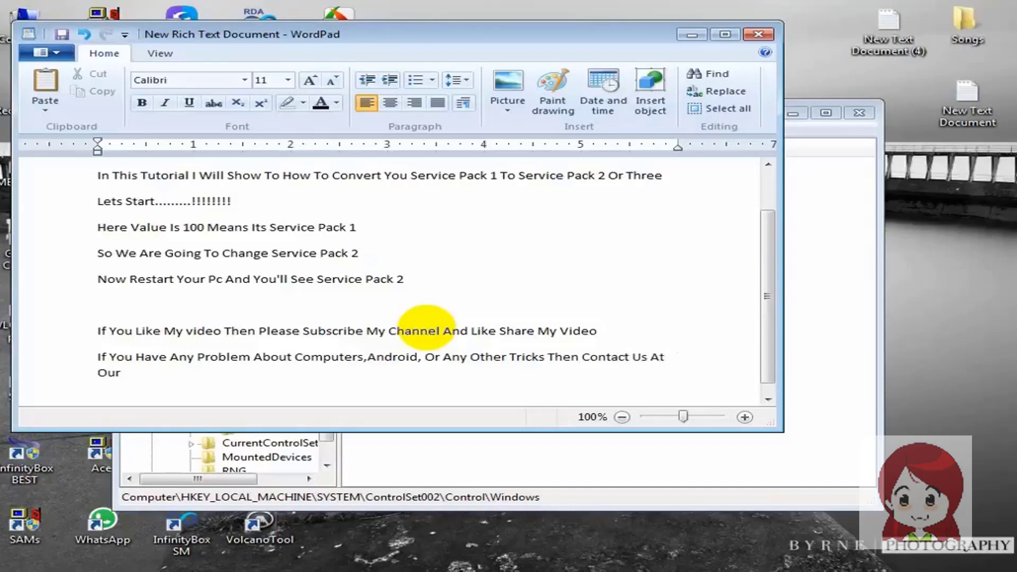
type("Channel , Websit")
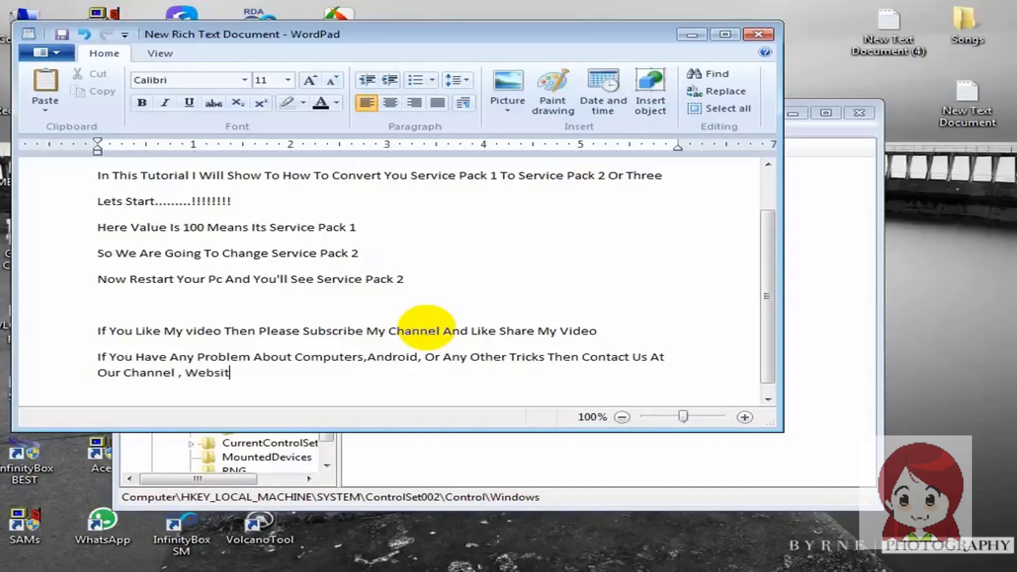
type("e , Facebook Pag")
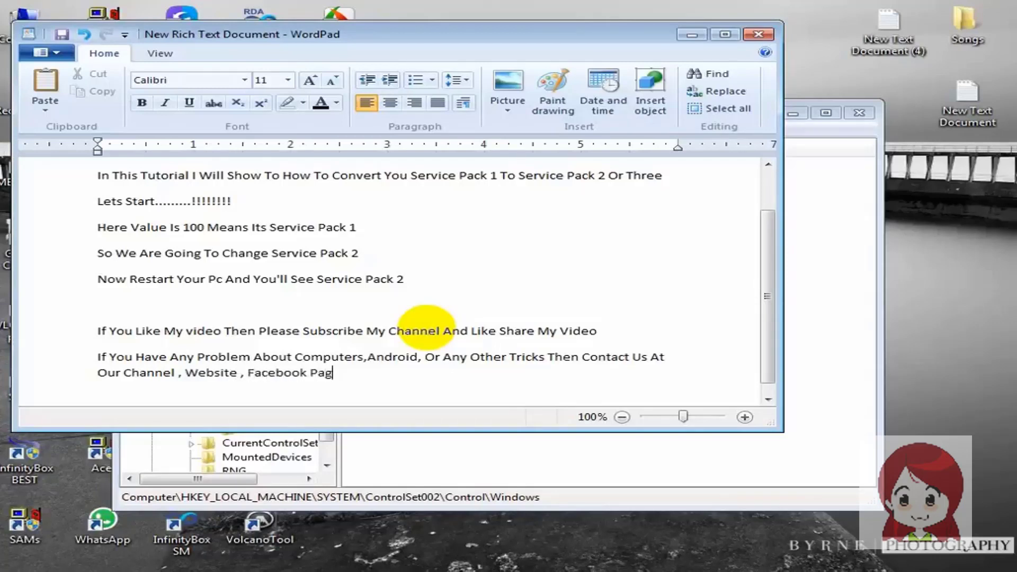
type("e")
- Finish the note with the lines "Links Are In Description" and "Thanks For Watching :)"
key("Return")
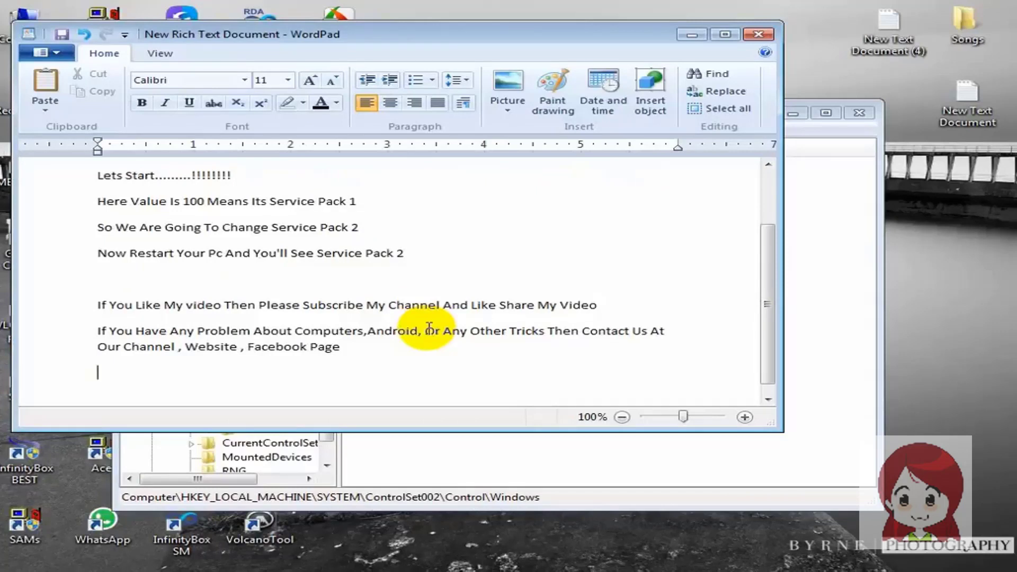
type("Links Are In Descriptio")
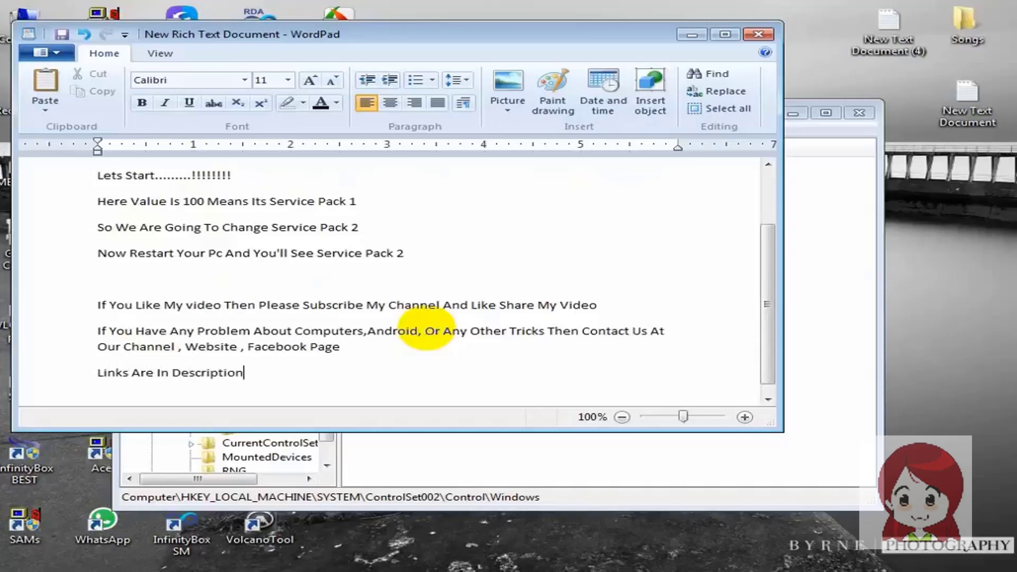
type("n")
key("Return")
type("Thank")
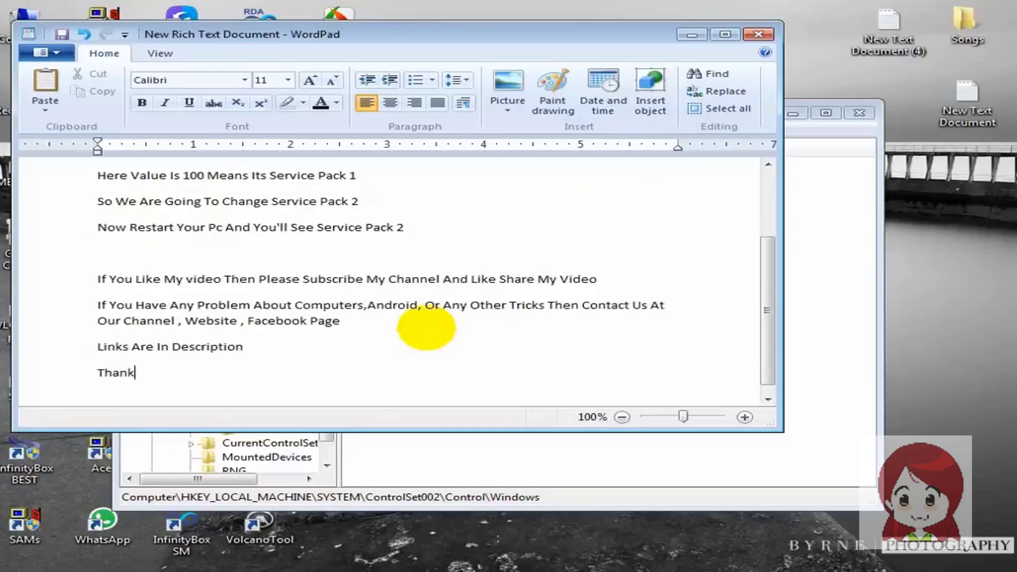
type("s For Watching")
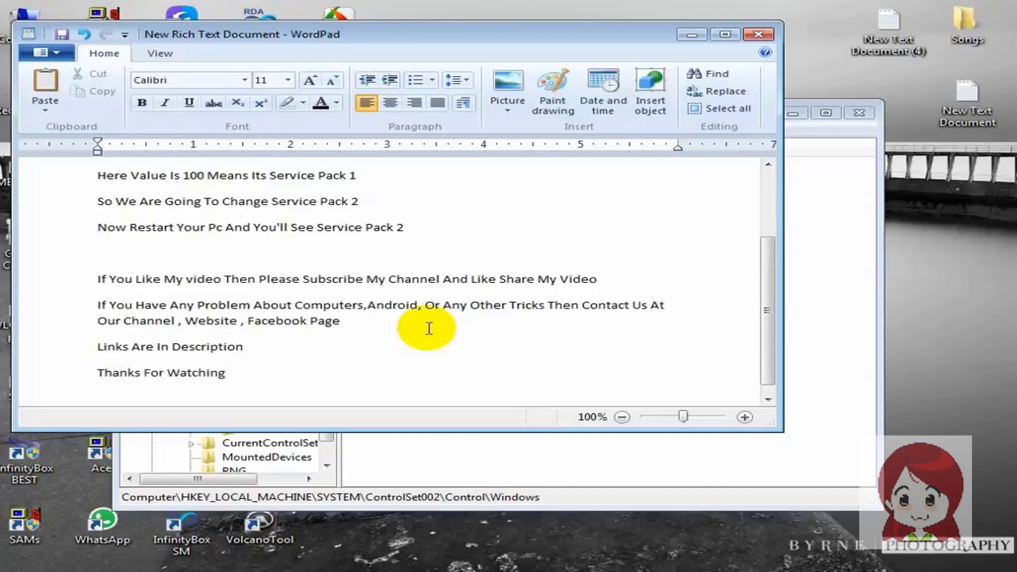
type(" :")
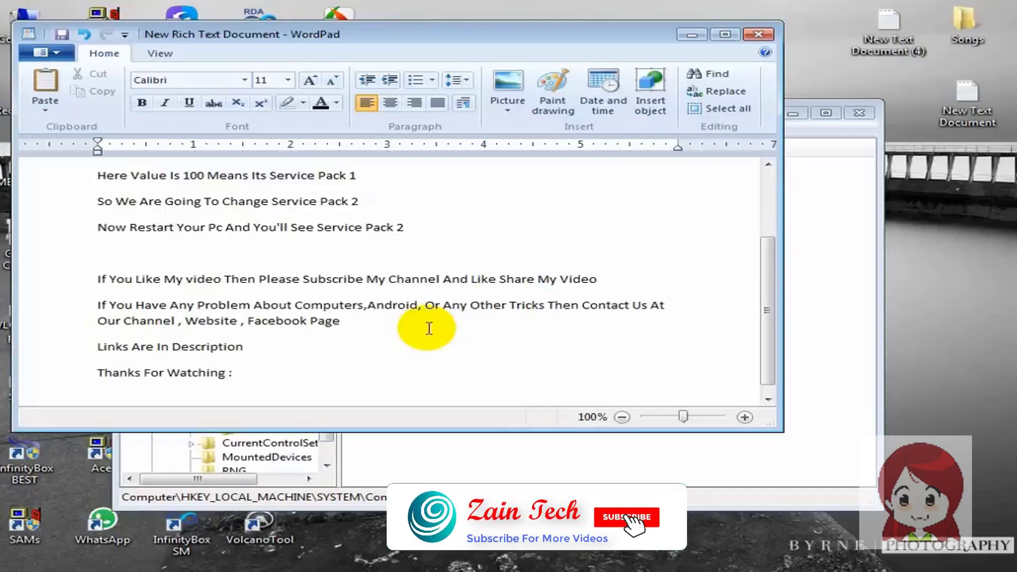
type(")")
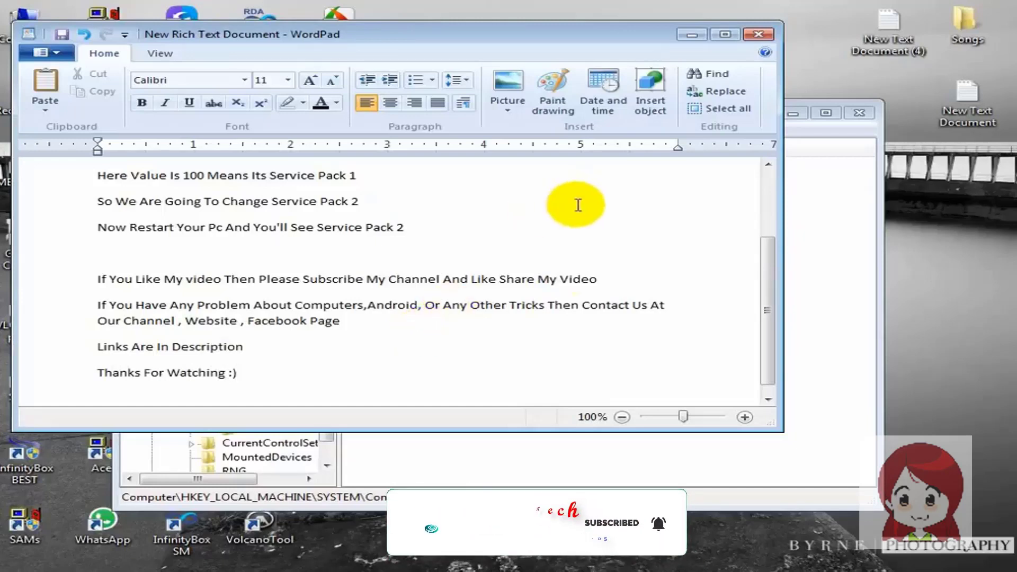